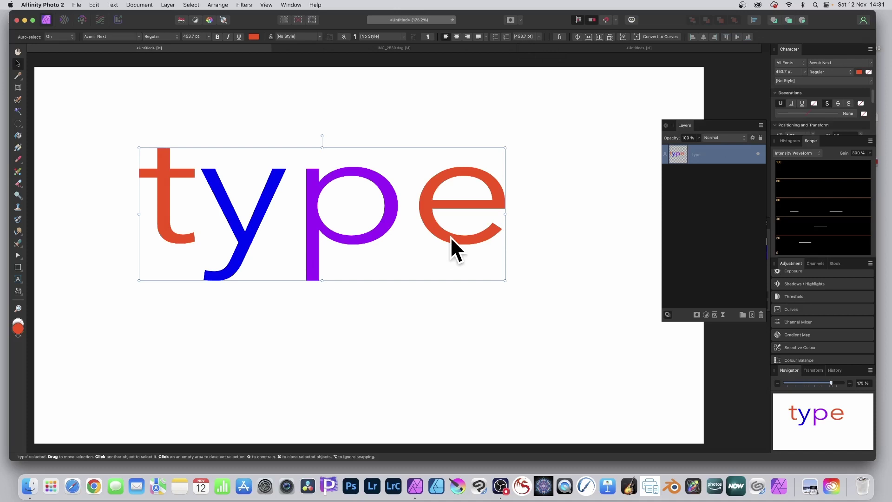
# - Add a Mesh Warp live filter layer (Layer > New Live Filter Layer > Distort) to the 'type' text
pyautogui.click(170, 4)
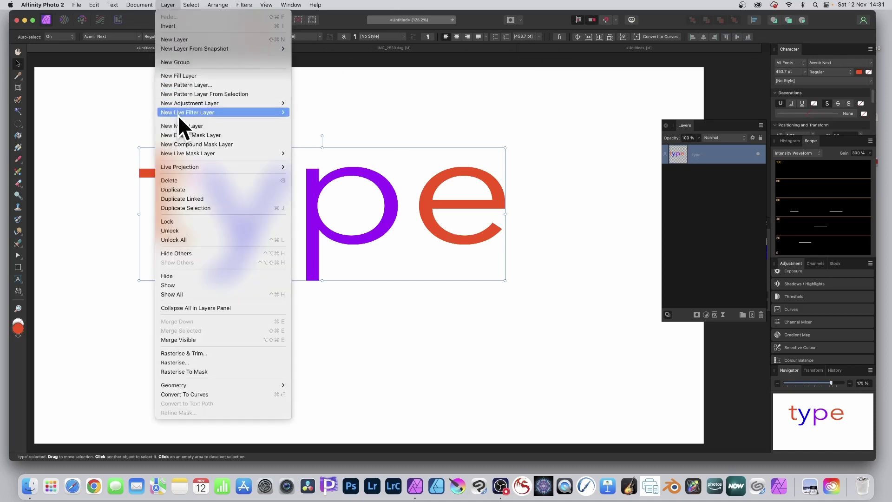
pyautogui.moveTo(188, 115)
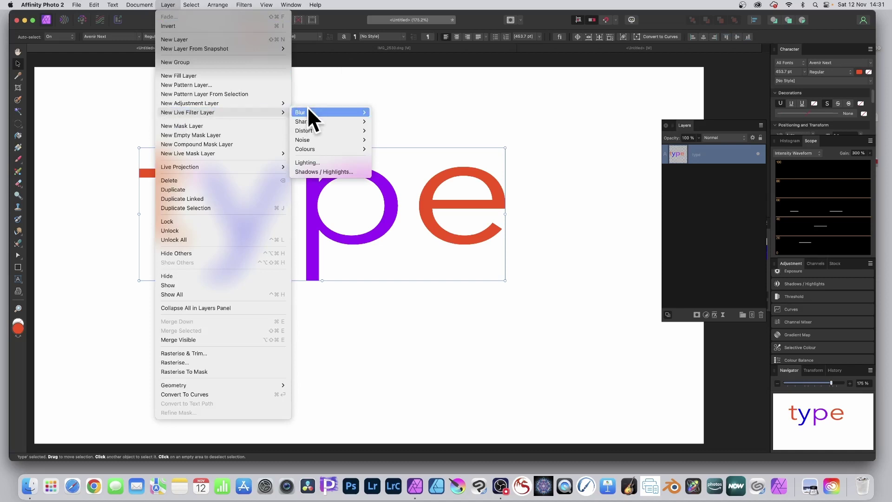
pyautogui.moveTo(315, 130)
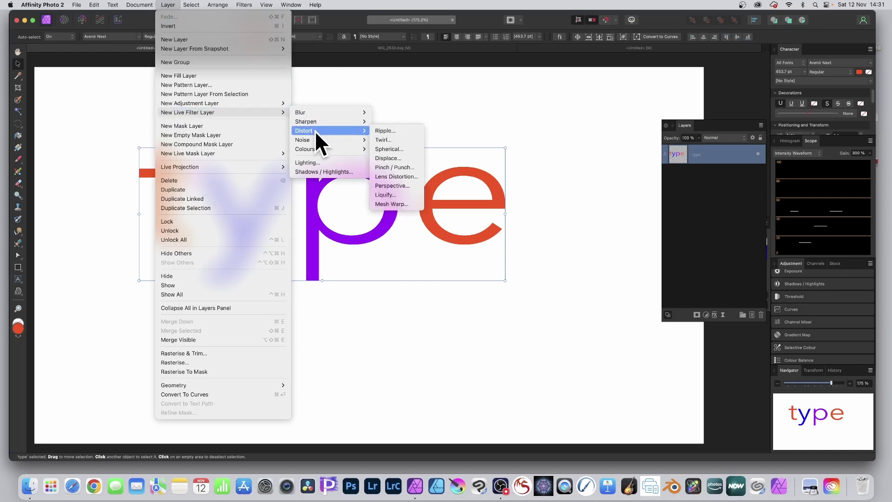
pyautogui.click(403, 205)
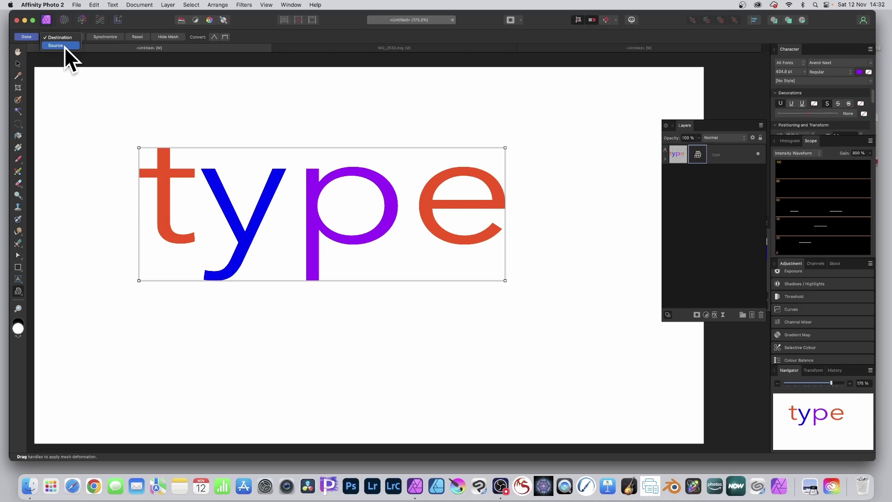
pyautogui.press('Escape')
# - Arch the mesh's top edge up, bow the bottom edge down, and pinch the right edge into the 'e'
pyautogui.moveTo(290, 148); pyautogui.dragTo(295, 120)
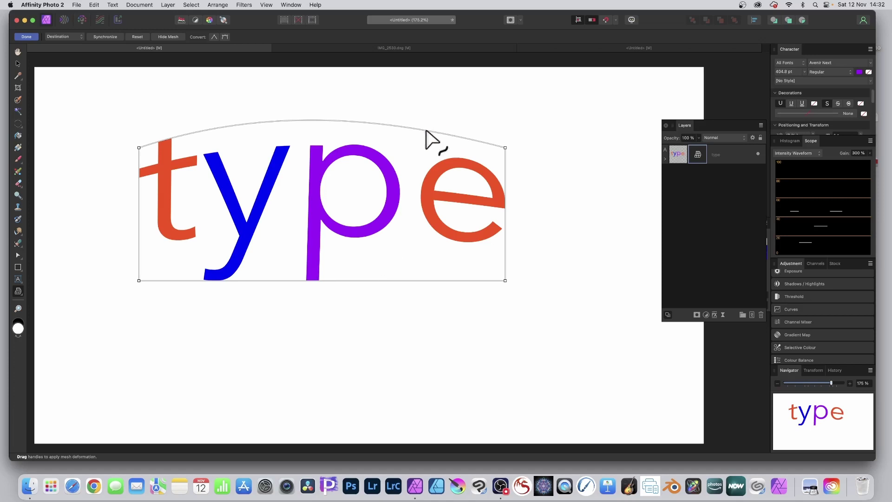
pyautogui.moveTo(426, 131); pyautogui.dragTo(402, 111)
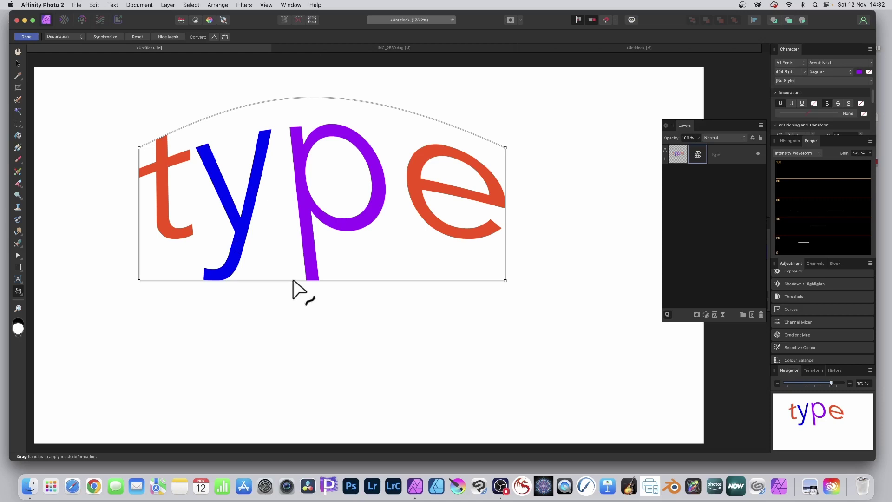
pyautogui.moveTo(292, 281); pyautogui.dragTo(255, 338)
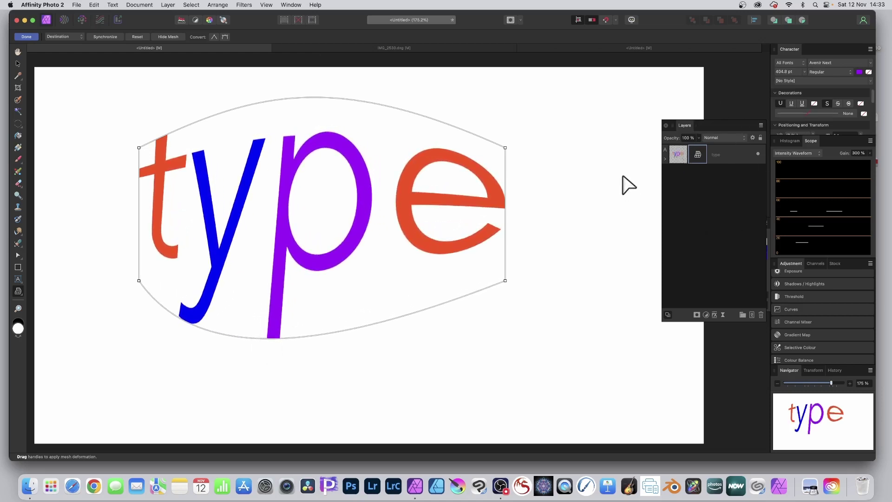
pyautogui.moveTo(505, 218); pyautogui.dragTo(438, 206)
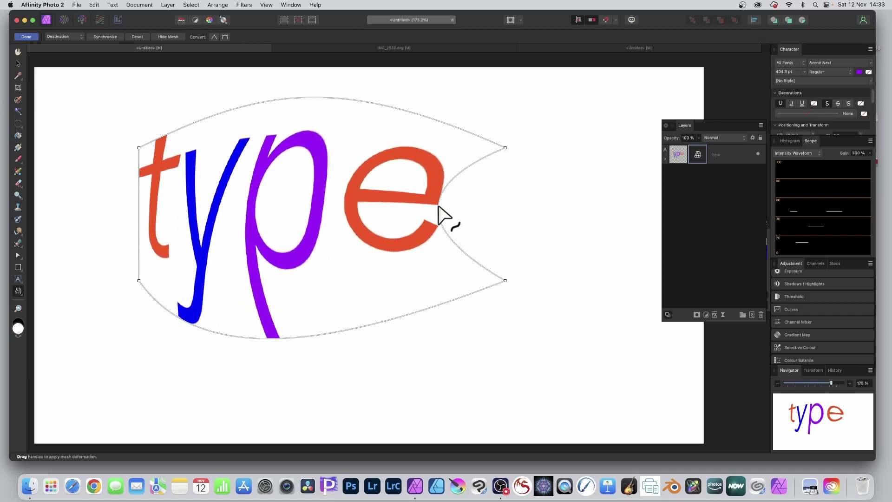
# - Add vertical warp lines through the p and e, then shift the line beside the e
pyautogui.click(311, 97)
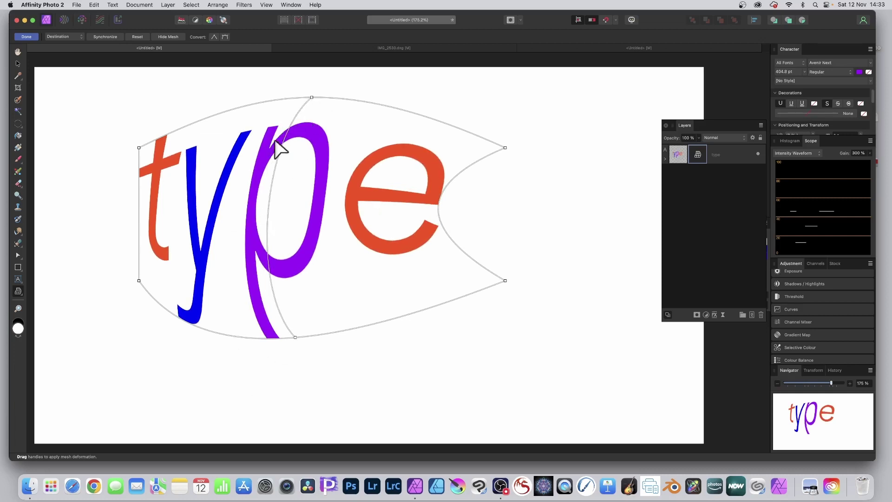
pyautogui.click(380, 104)
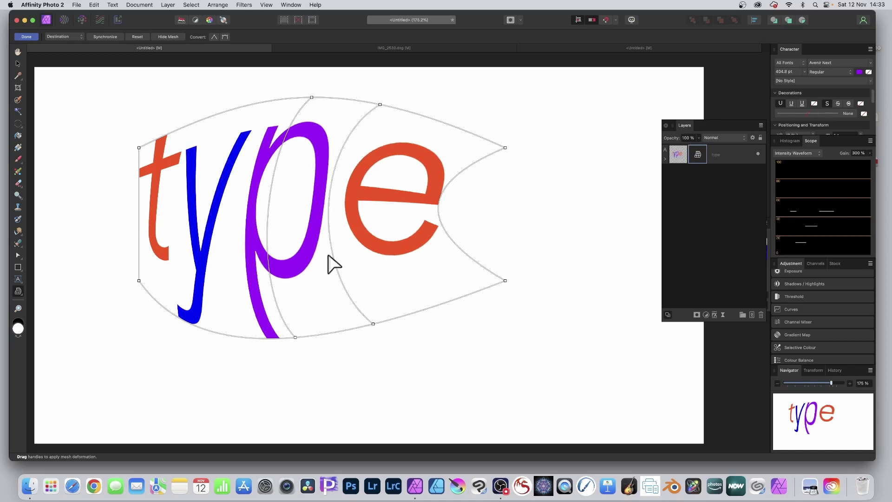
pyautogui.moveTo(328, 199); pyautogui.dragTo(365, 205)
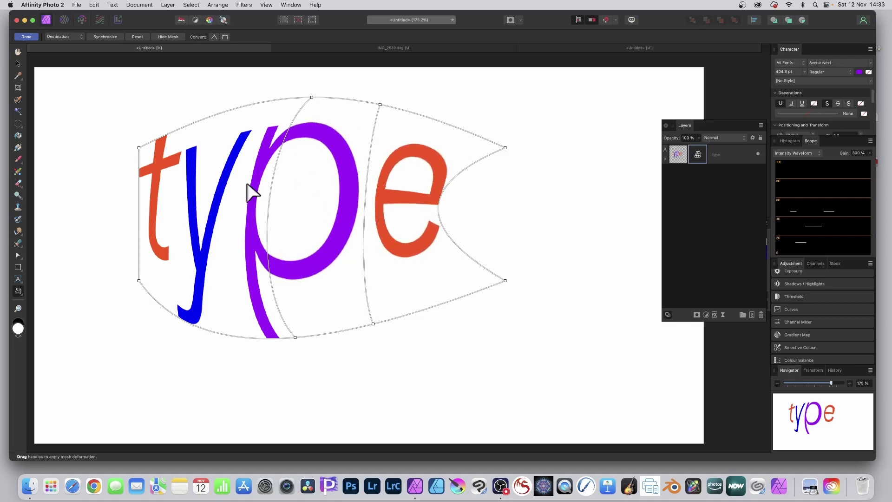
# - Add warp crossings in the p, pull its nodes to balloon the bowl, and warp the t
pyautogui.click(270, 189)
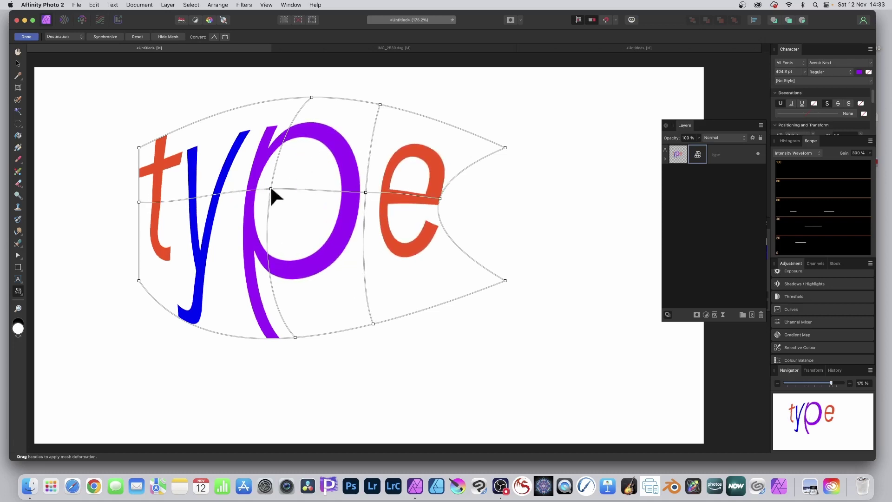
pyautogui.moveTo(271, 189); pyautogui.dragTo(233, 168)
pyautogui.click(304, 225)
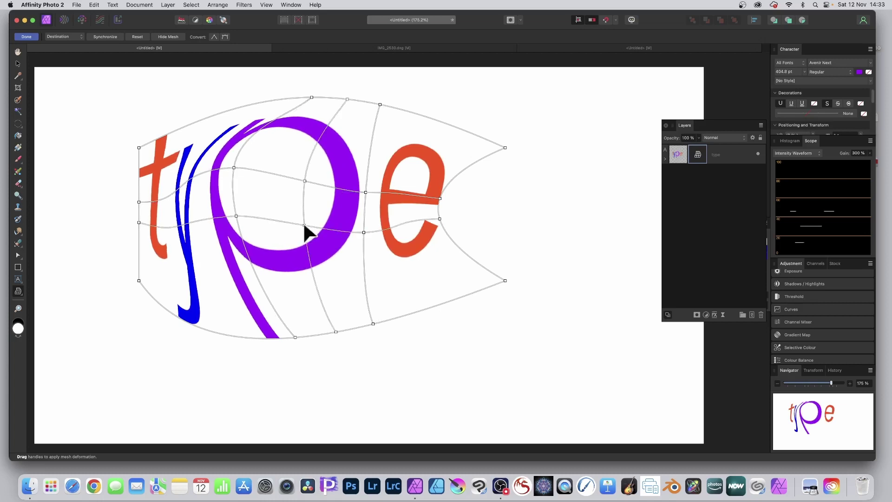
pyautogui.moveTo(305, 225); pyautogui.dragTo(318, 249)
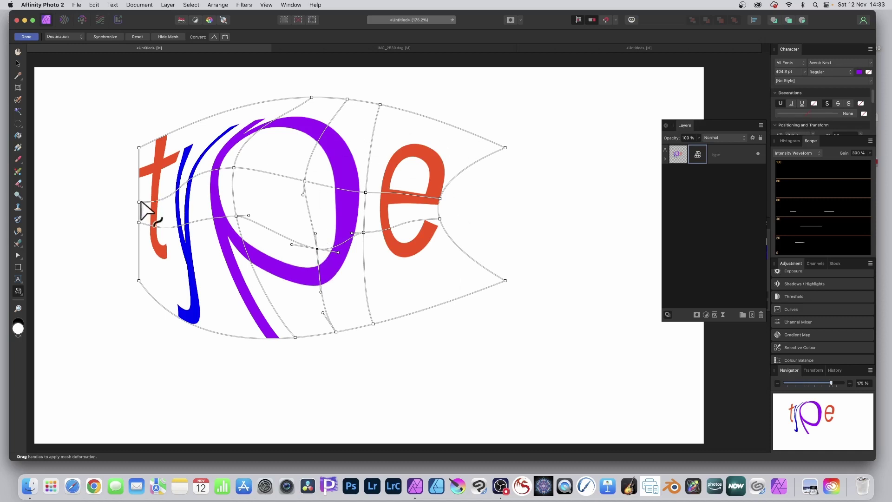
pyautogui.moveTo(139, 202)
pyautogui.mouseDown()
pyautogui.moveTo(84, 182)
pyautogui.moveTo(119, 192)
pyautogui.moveTo(179, 182)
pyautogui.moveTo(163, 184)
pyautogui.mouseUp()
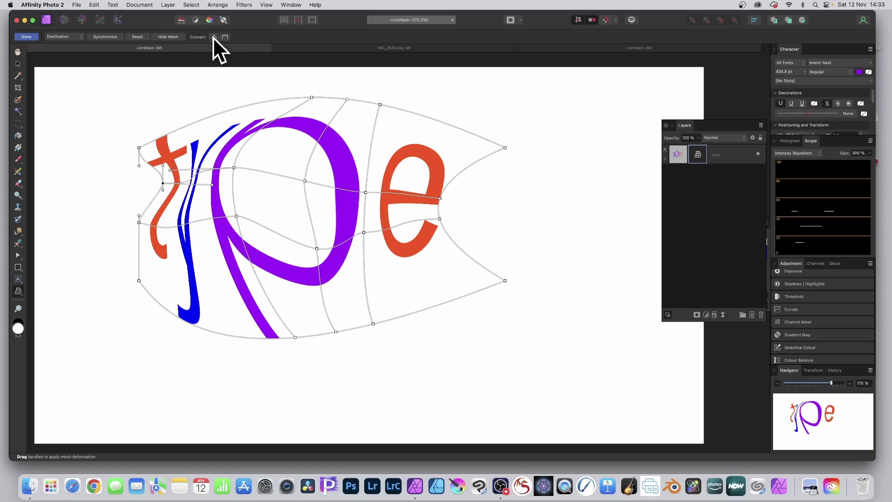
# - Commit the mesh warp and expand the type layer to show its Mesh Warp child
pyautogui.click(27, 36)
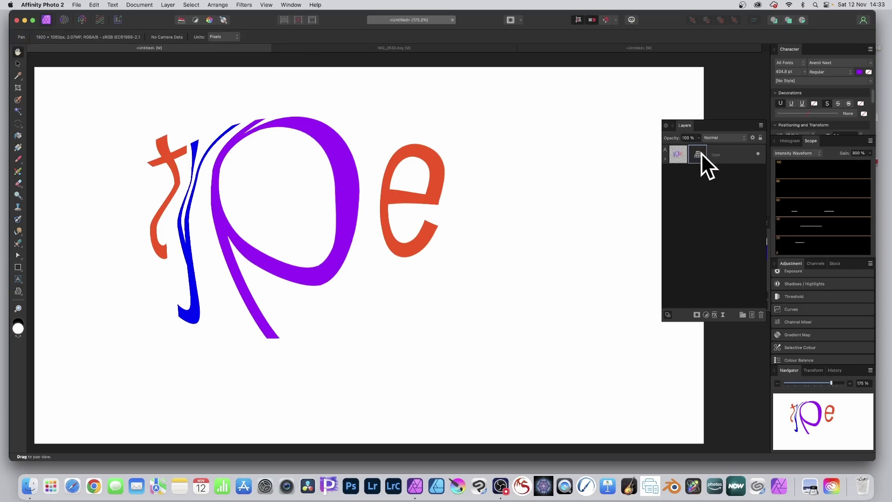
pyautogui.moveTo(689, 128); pyautogui.dragTo(472, 94)
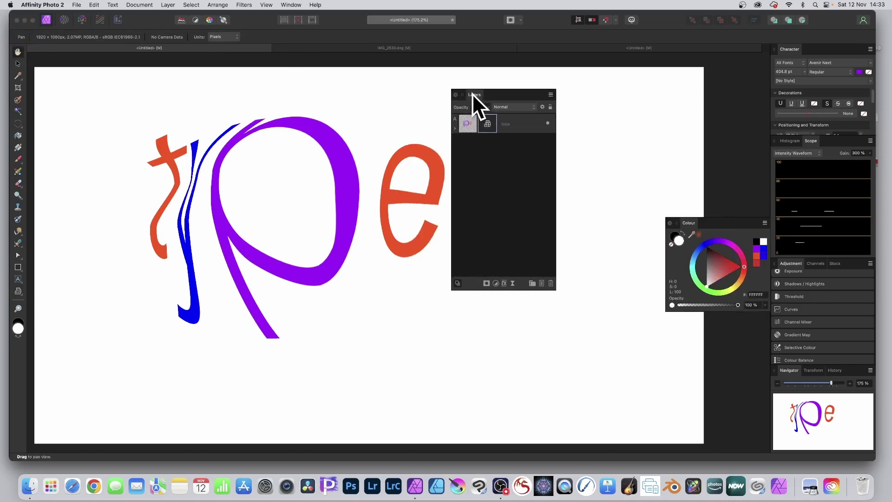
pyautogui.click(454, 129)
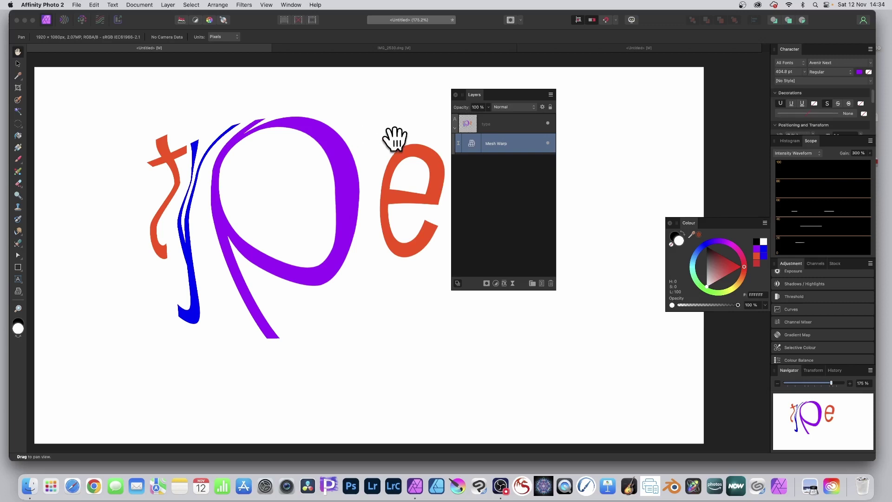
# - Select the Mesh Warp layer and reset it to a flat grid
pyautogui.click(472, 142)
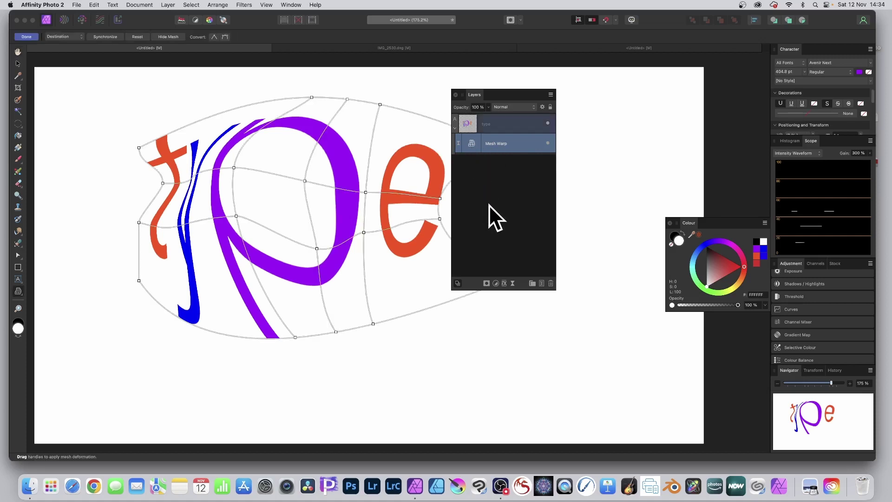
pyautogui.click(488, 204)
pyautogui.click(473, 145)
pyautogui.click(141, 36)
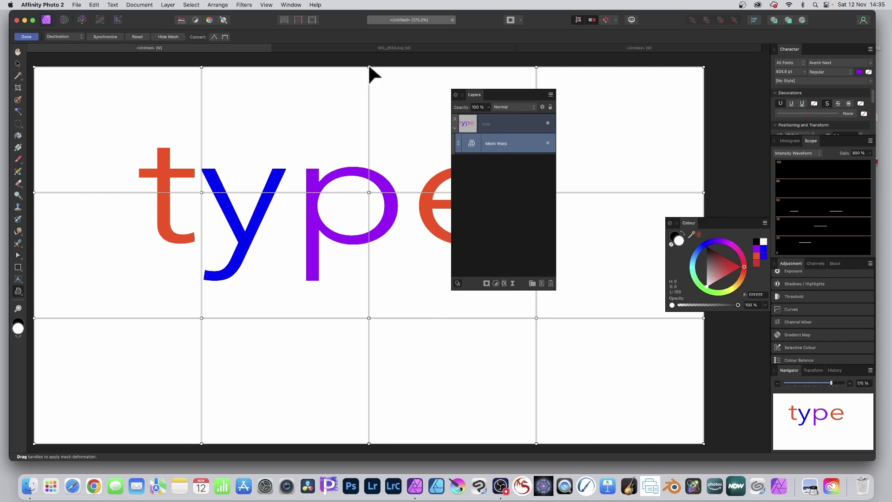
# - Pull the top node down-left, bend the middle and lower lines through the p, and apply
pyautogui.moveTo(369, 67); pyautogui.dragTo(326, 125)
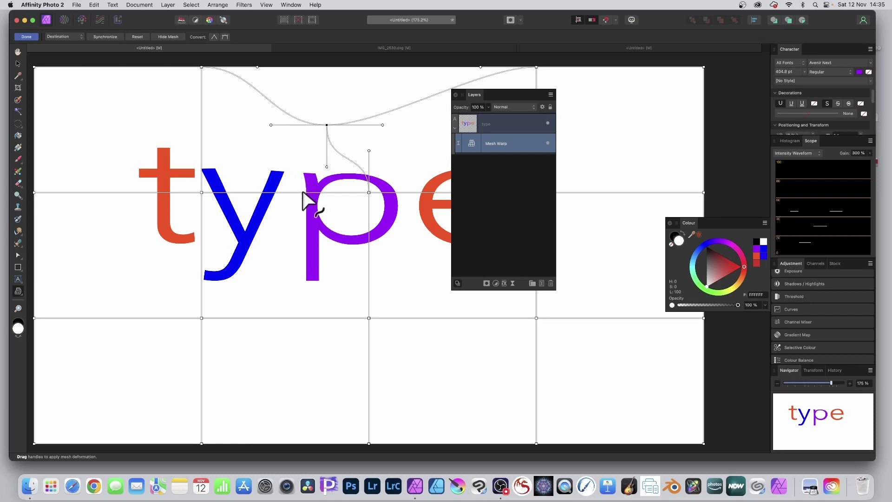
pyautogui.moveTo(303, 193); pyautogui.dragTo(261, 190)
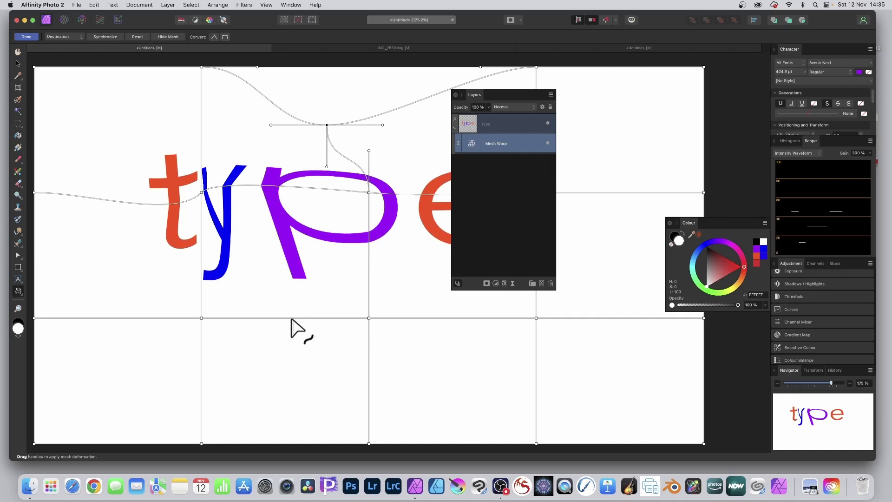
pyautogui.moveTo(292, 319); pyautogui.dragTo(291, 235)
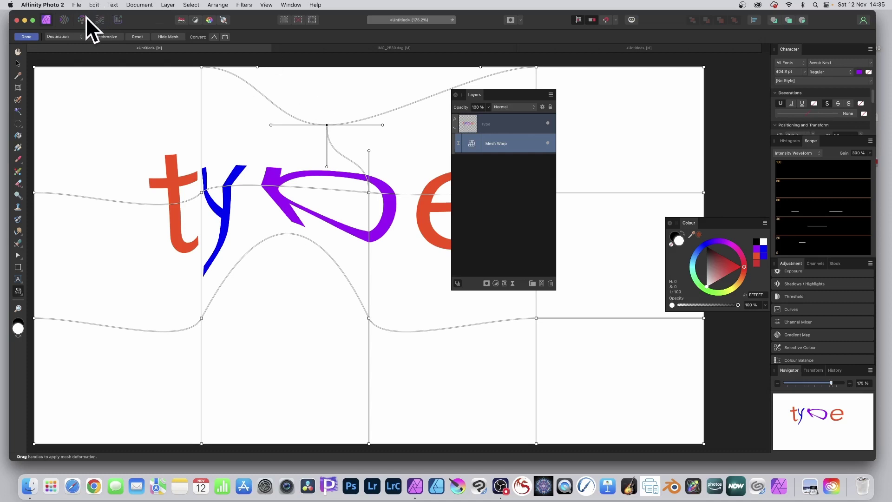
pyautogui.click(32, 36)
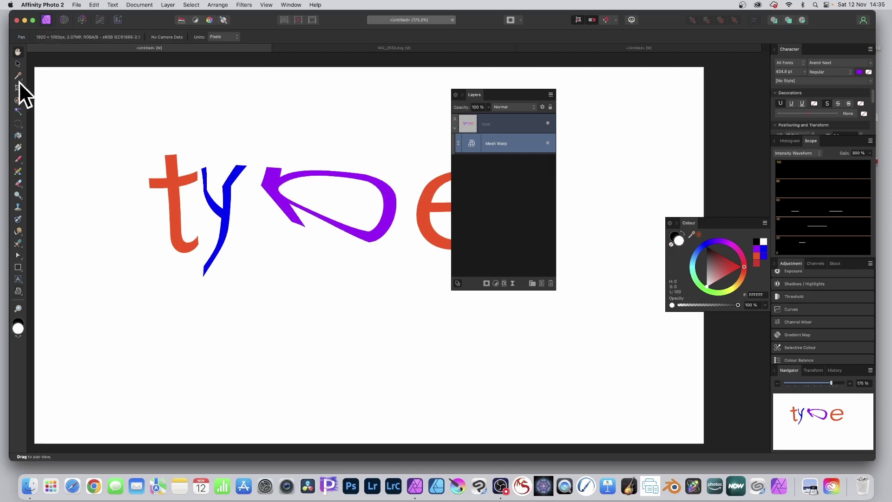
# - Move the text up-left and replace the letter y with e so it reads 'tepe'
pyautogui.click(17, 63)
pyautogui.click(227, 177)
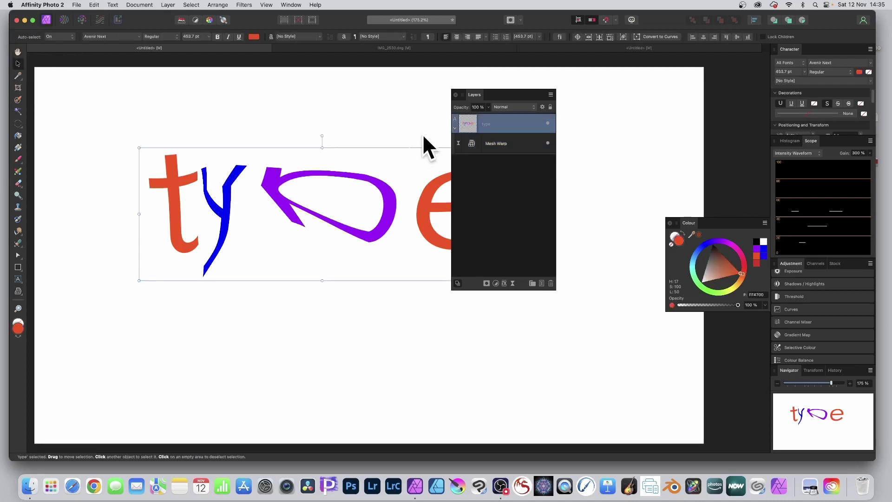
pyautogui.moveTo(428, 194); pyautogui.dragTo(405, 179)
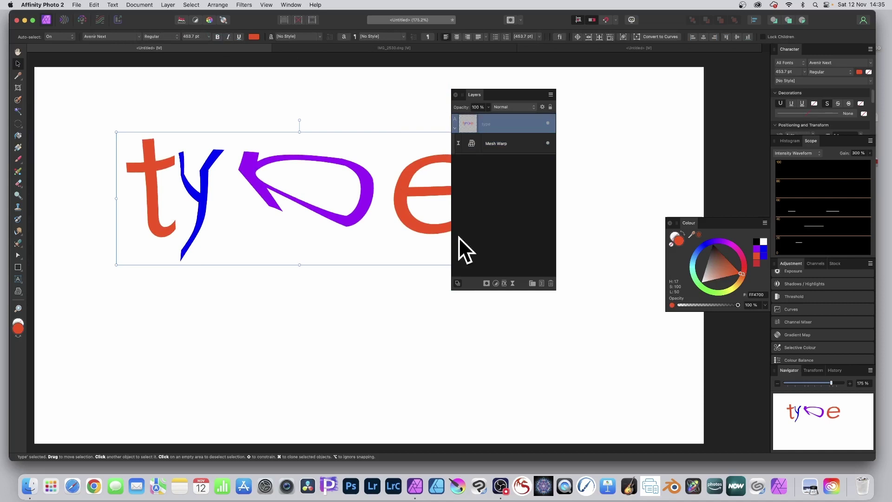
pyautogui.click(18, 278)
pyautogui.moveTo(195, 200); pyautogui.dragTo(232, 202)
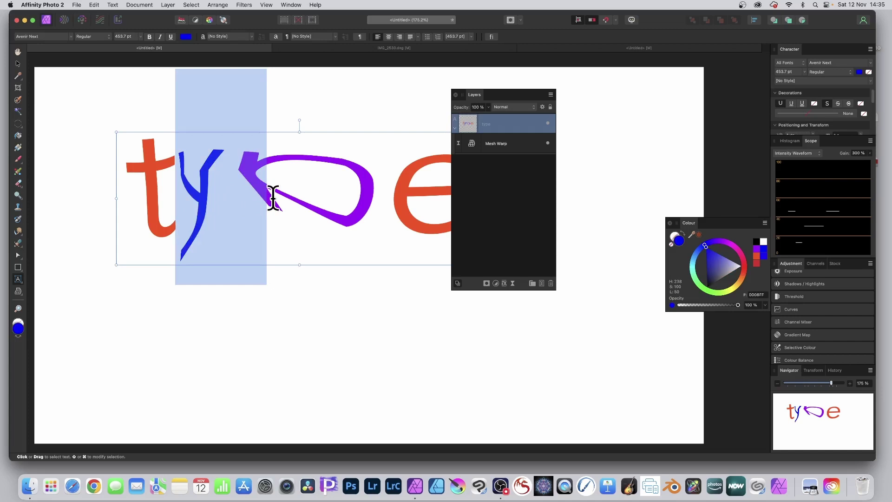
pyautogui.write('e')
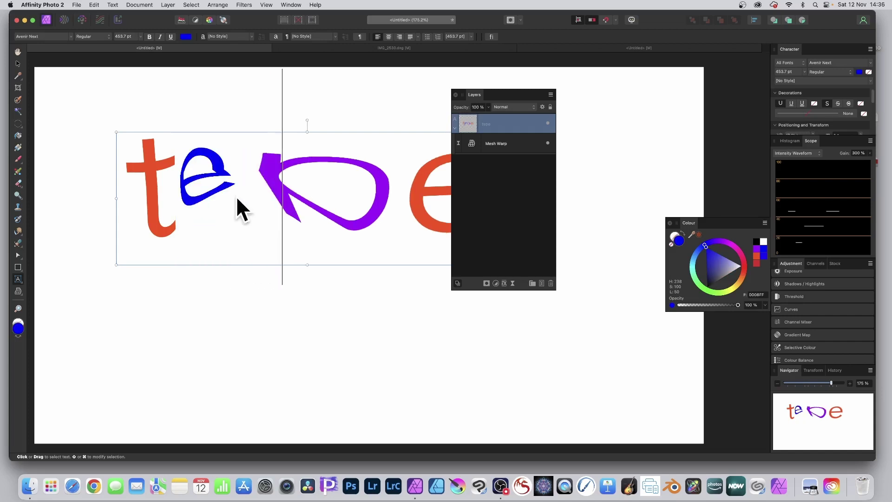
# - Recolour the warped letter p lime green
pyautogui.click(268, 177)
pyautogui.doubleClick(264, 180)
pyautogui.moveTo(265, 179); pyautogui.dragTo(397, 195)
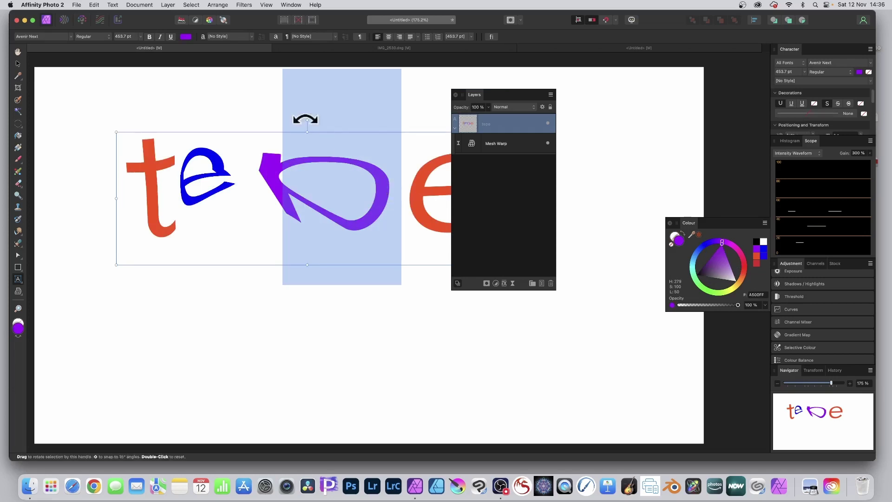
pyautogui.click(186, 37)
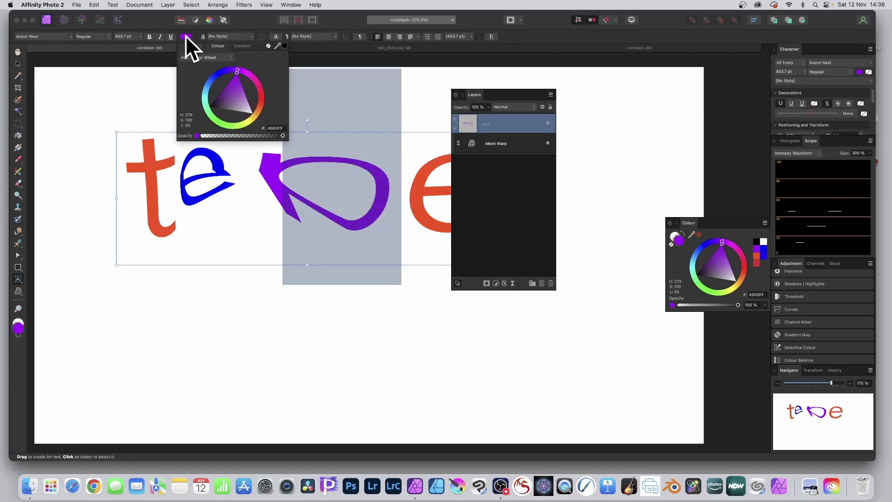
pyautogui.moveTo(259, 96); pyautogui.dragTo(239, 126)
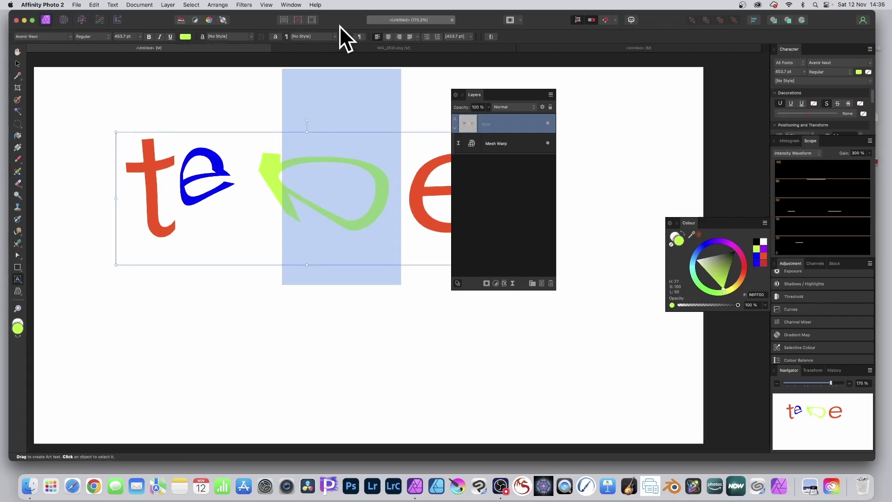
pyautogui.click(17, 64)
# - Delete the Mesh Warp filter layer, then undo the deletion
pyautogui.click(496, 139)
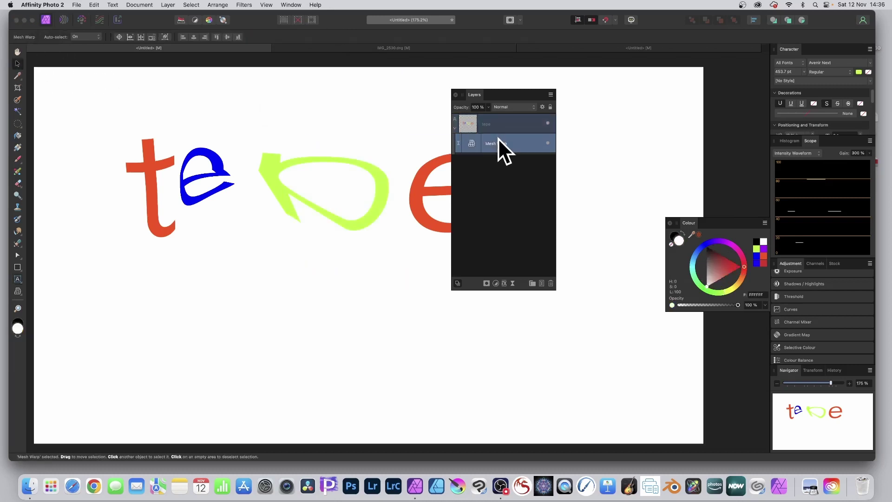
pyautogui.click(550, 283)
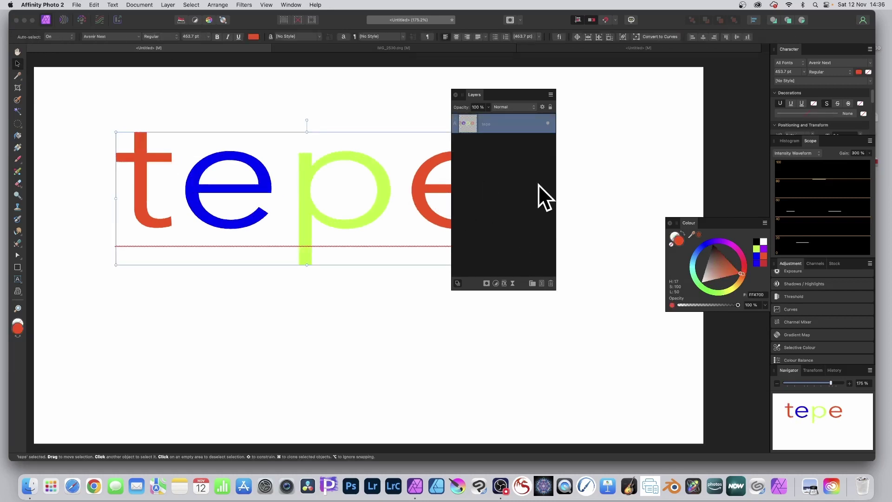
pyautogui.click(94, 5)
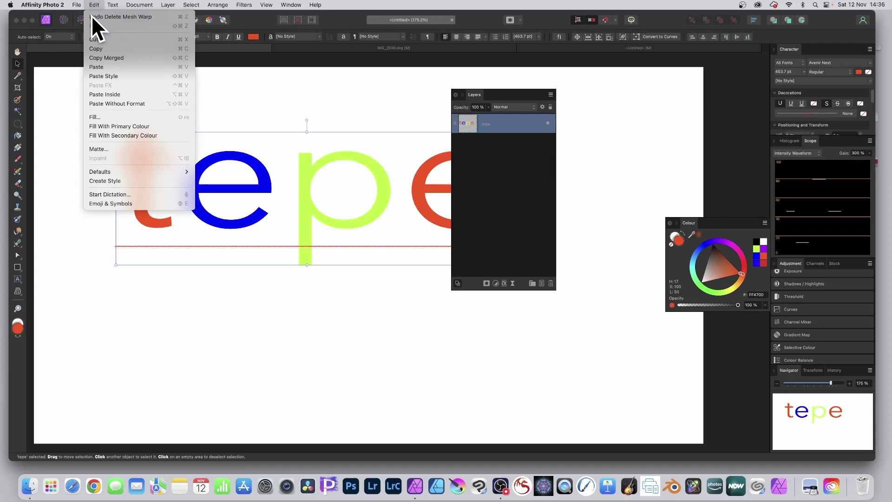
pyautogui.click(91, 15)
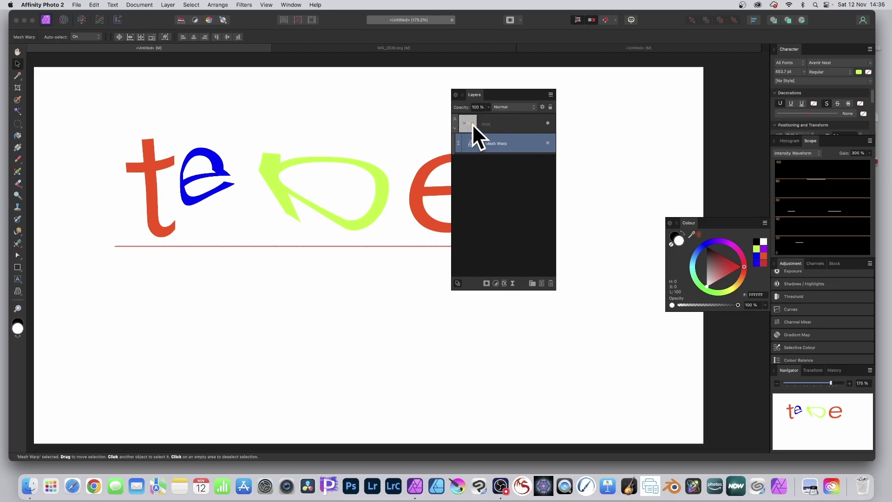
# - Set the Mesh Warp layer's blend mode to Difference, after briefly trying Multiply
pyautogui.click(497, 145)
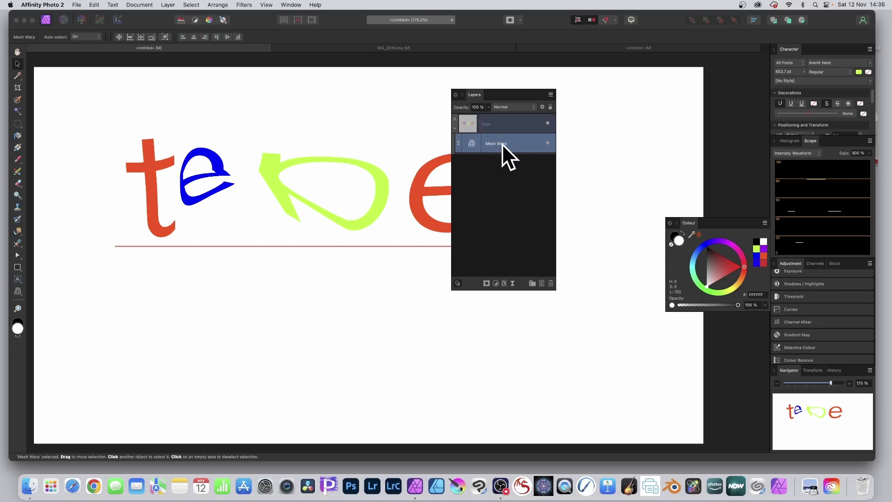
pyautogui.moveTo(500, 145); pyautogui.dragTo(496, 140)
pyautogui.click(527, 110)
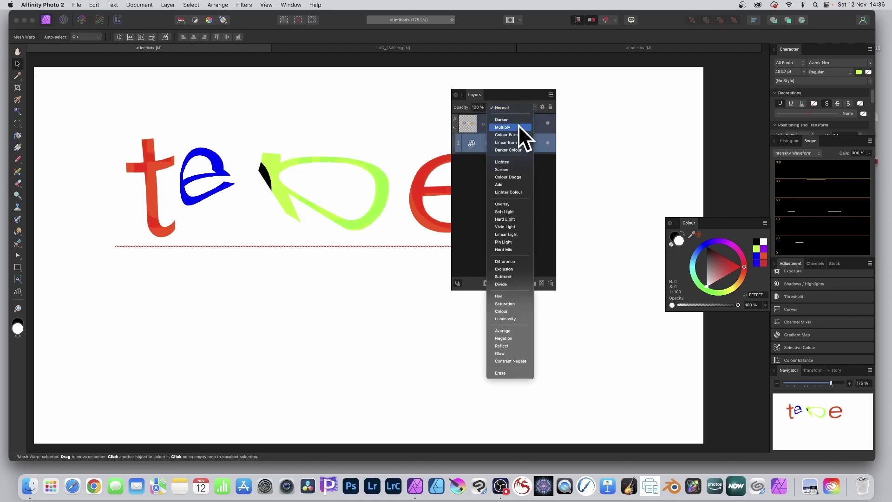
pyautogui.click(518, 124)
pyautogui.click(510, 123)
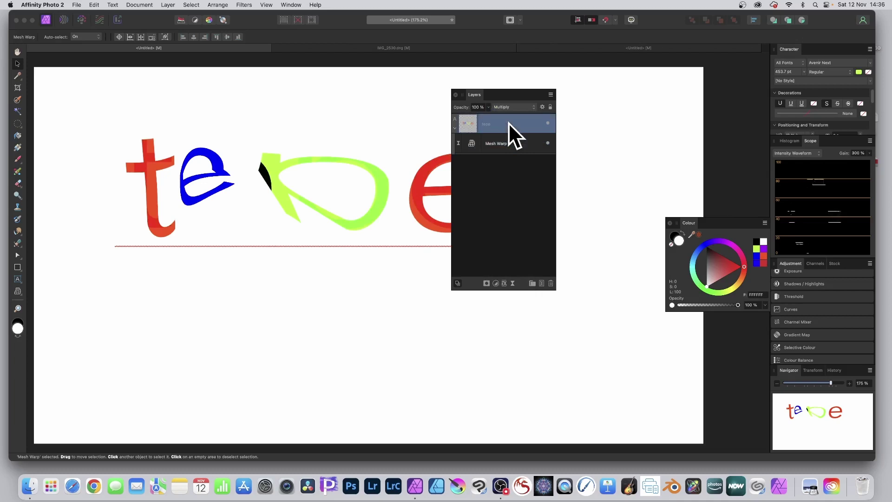
pyautogui.click(498, 145)
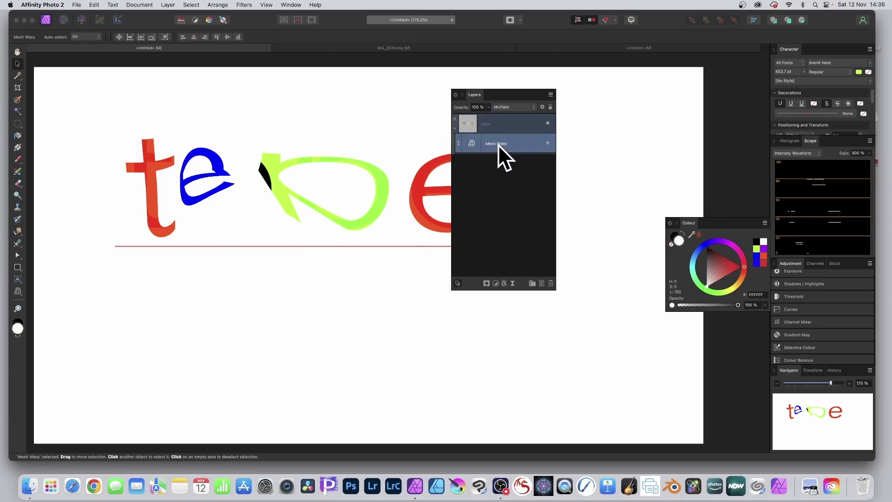
pyautogui.click(505, 106)
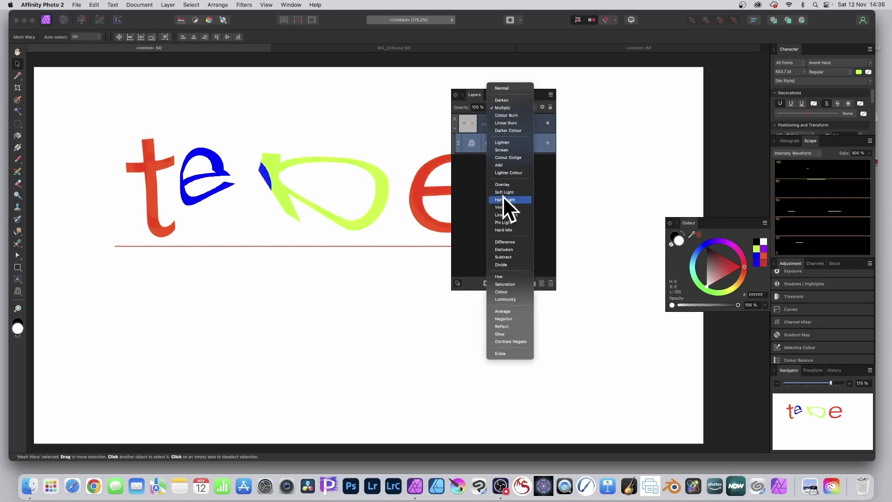
pyautogui.click(505, 241)
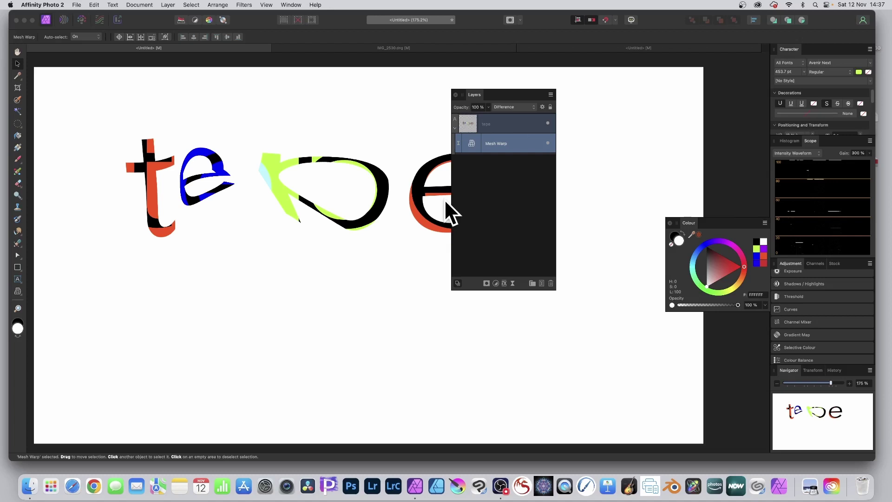
# - Move the Layers panel off the letter e and select the tepe text on the canvas
pyautogui.scroll(-3, 443, 199)
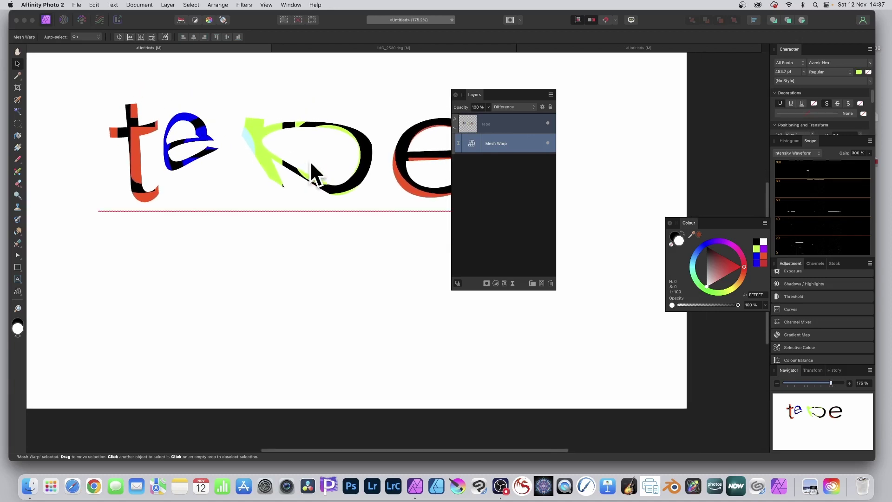
pyautogui.moveTo(477, 93); pyautogui.dragTo(572, 98)
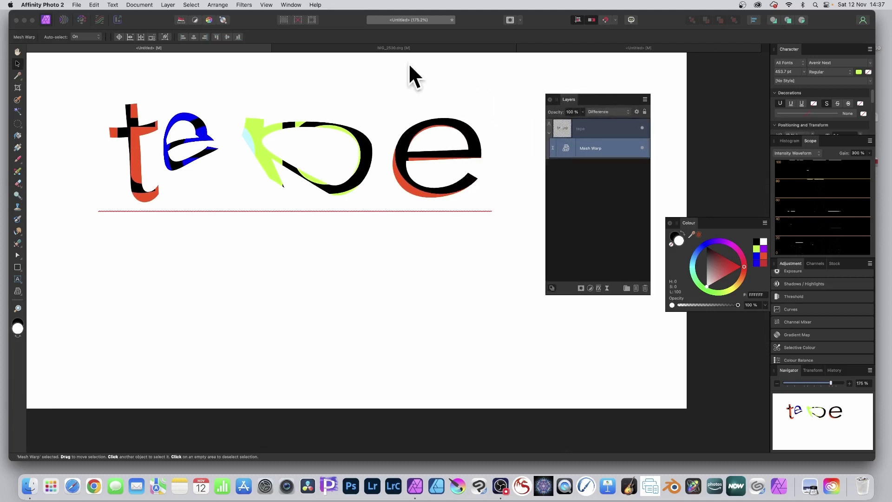
pyautogui.click(18, 63)
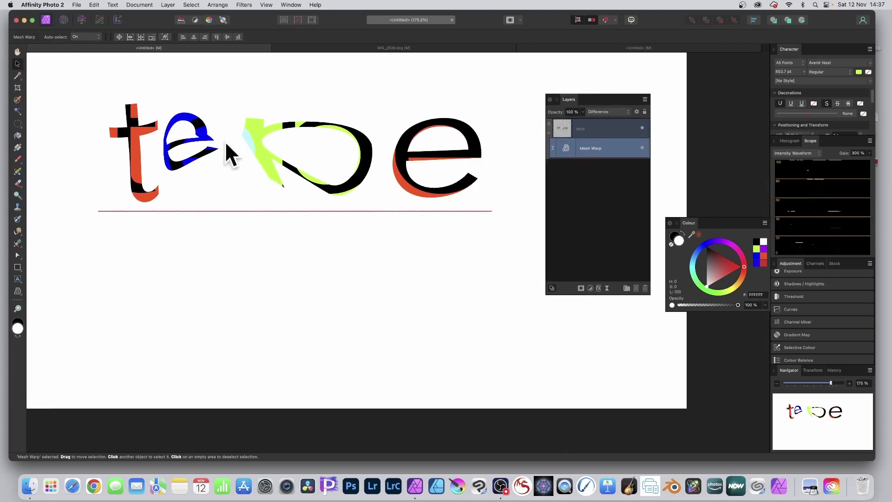
pyautogui.click(199, 134)
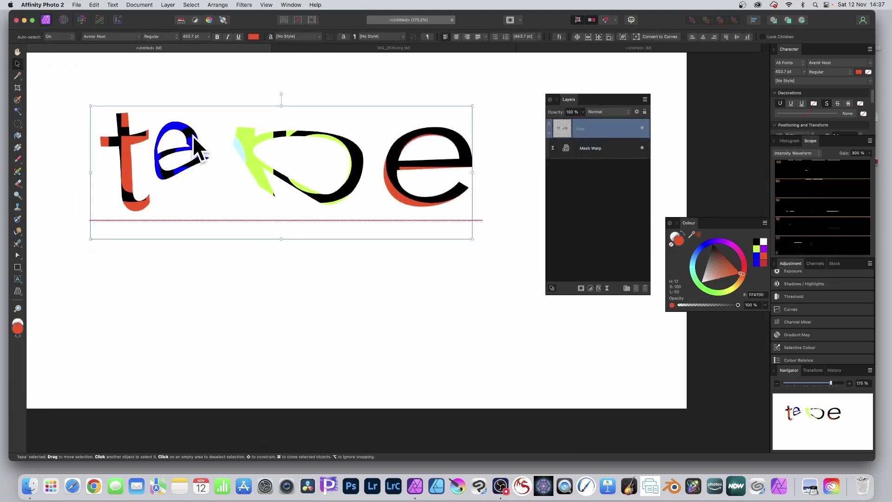
# - Delete the tepe layer and create new artistic text reading 'text', moved left and down
pyautogui.press('Delete')
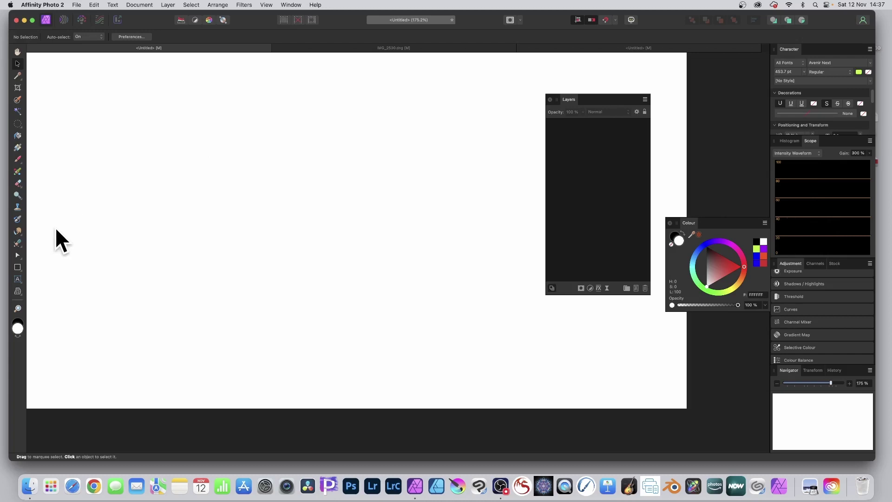
pyautogui.click(17, 279)
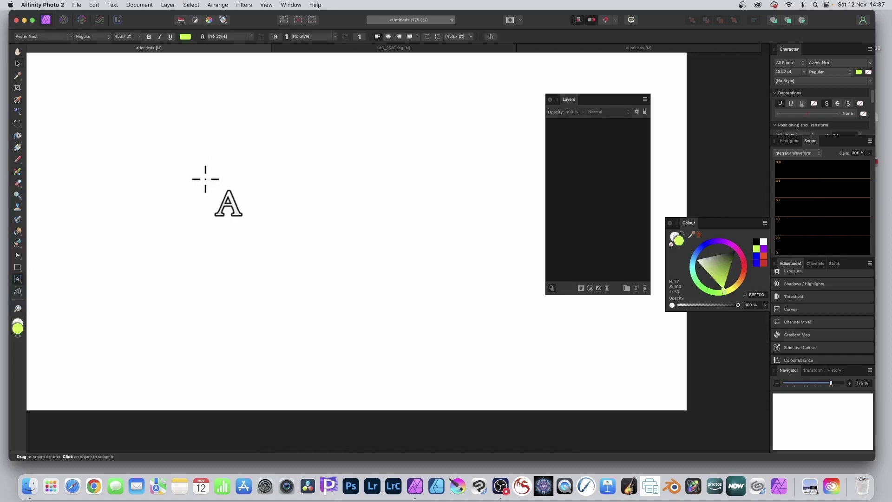
pyautogui.click(145, 157)
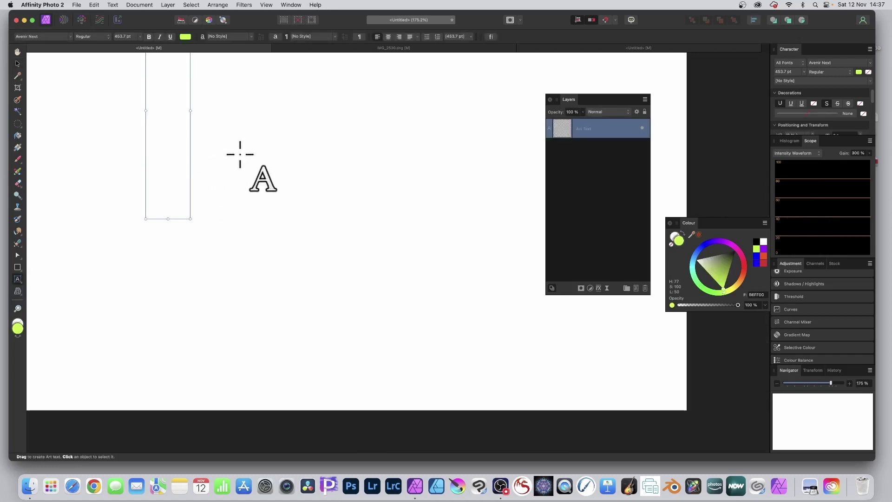
pyautogui.write('text')
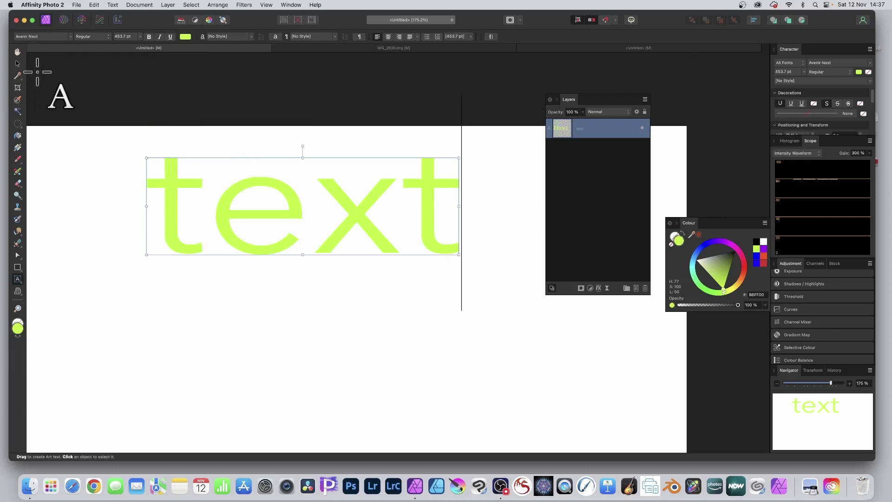
pyautogui.click(17, 64)
pyautogui.moveTo(283, 197); pyautogui.dragTo(261, 205)
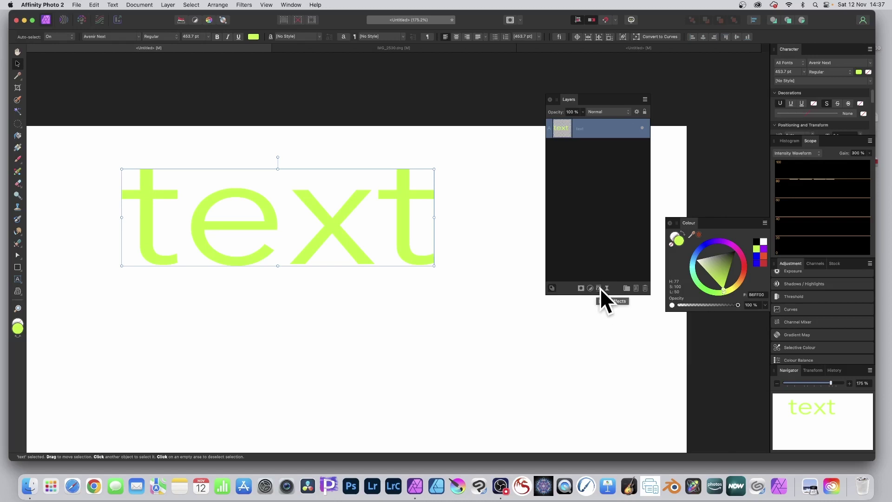
# - Give 'text' a 3D layer effect with 17.4 px radius and a lowered, angled light direction
pyautogui.click(598, 288)
pyautogui.moveTo(631, 93); pyautogui.dragTo(666, 90)
pyautogui.click(611, 131)
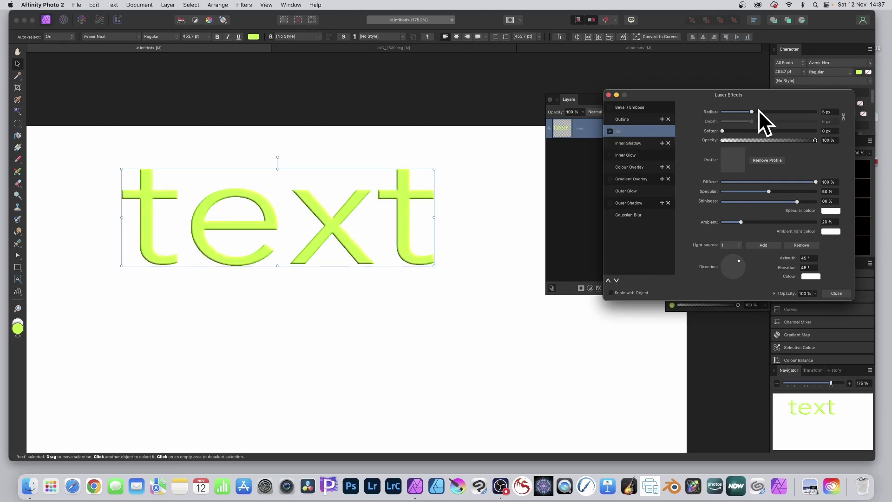
pyautogui.moveTo(756, 110); pyautogui.dragTo(770, 109)
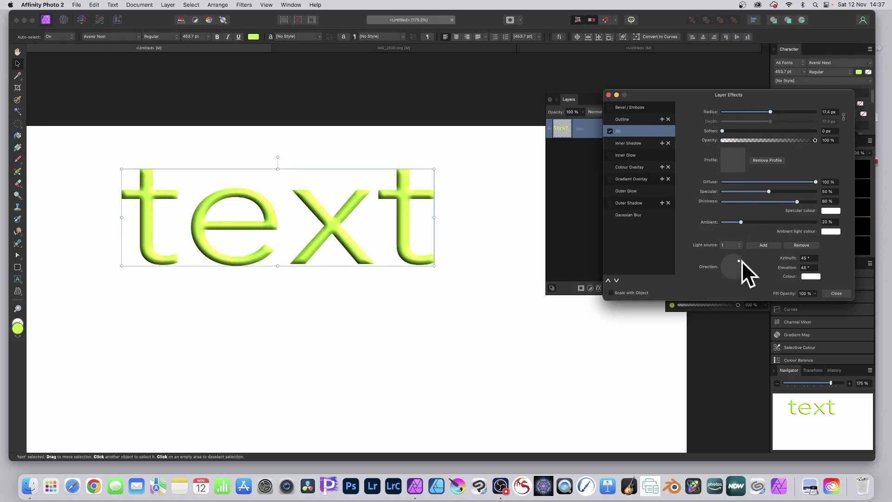
pyautogui.moveTo(741, 260); pyautogui.dragTo(741, 260)
pyautogui.click(836, 293)
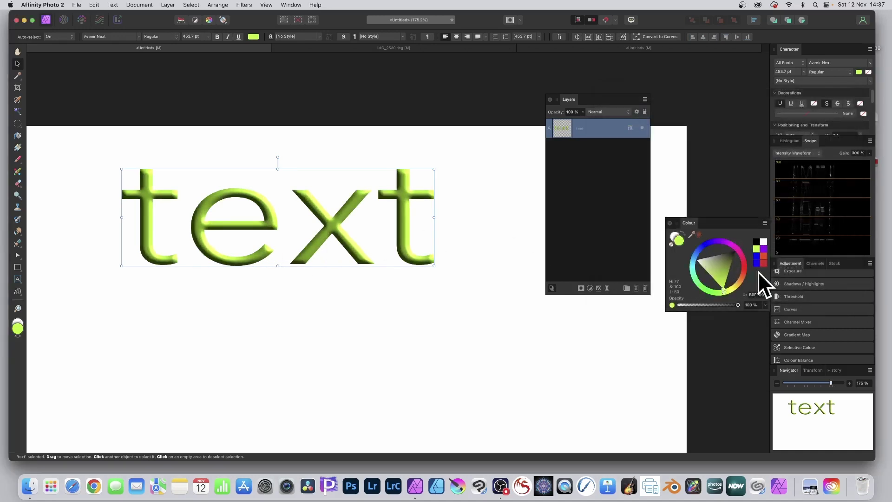
pyautogui.moveTo(403, 194); pyautogui.dragTo(420, 205)
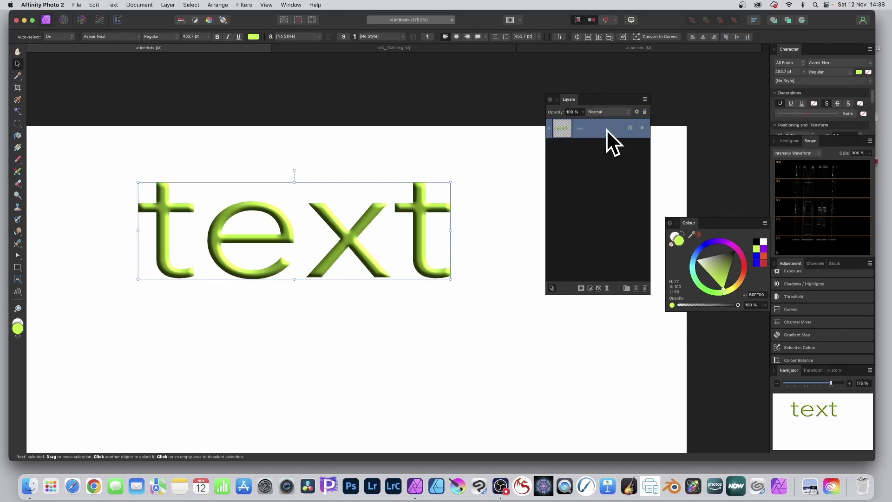
# - Add a Mesh Warp live filter layer to the 3D word 'text'
pyautogui.click(167, 4)
pyautogui.moveTo(175, 114)
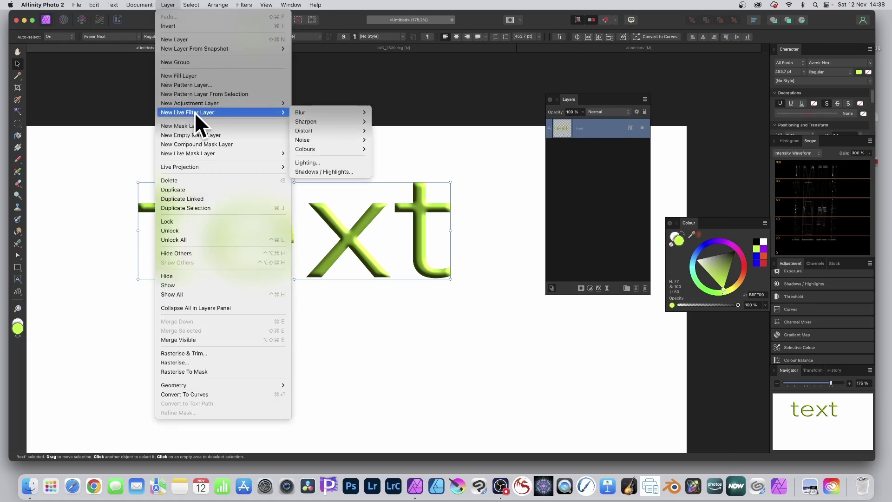
pyautogui.moveTo(318, 130)
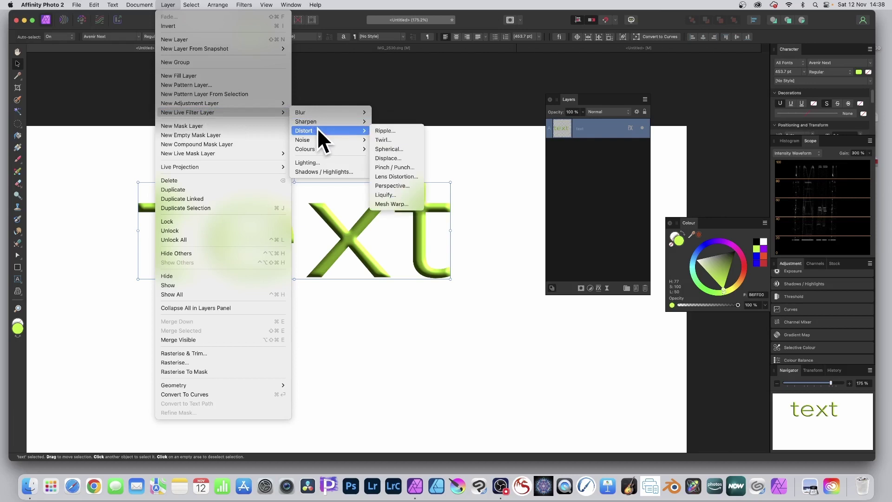
pyautogui.click(395, 204)
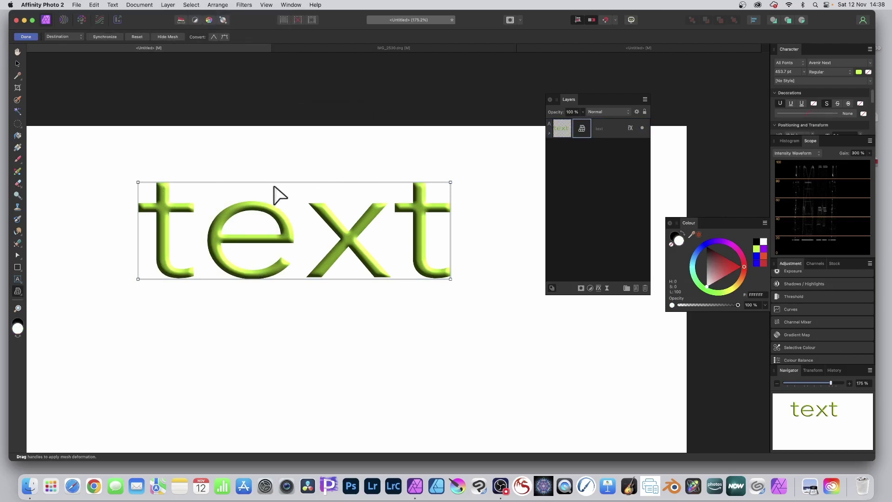
# - Arc the mesh top up, curve the bottom down, drag a new node to twist letters, and commit
pyautogui.moveTo(273, 185); pyautogui.dragTo(227, 126)
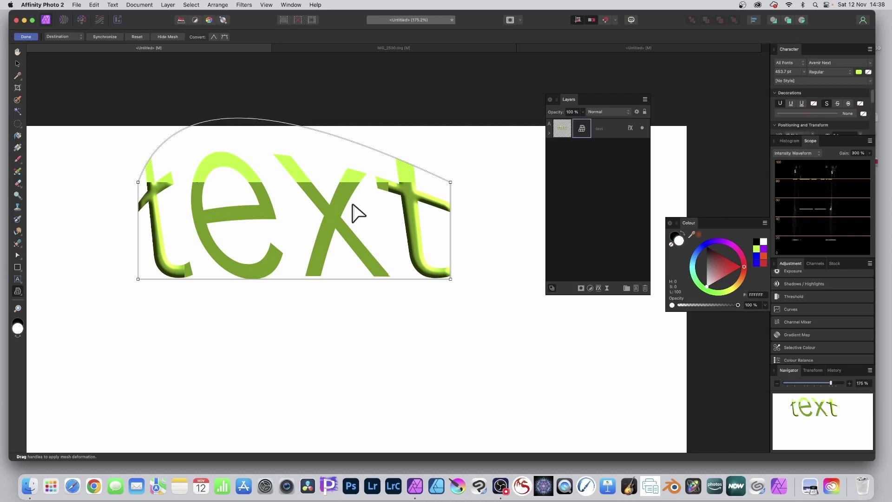
pyautogui.moveTo(286, 280); pyautogui.dragTo(261, 352)
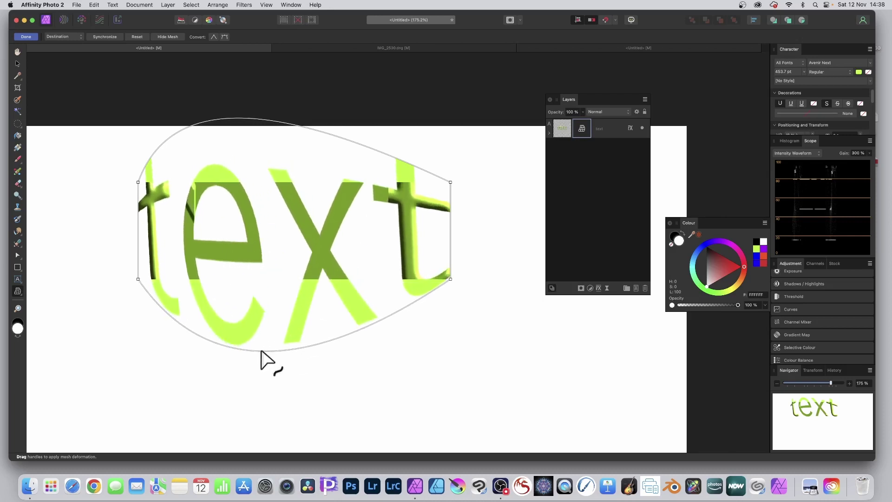
pyautogui.doubleClick(366, 214)
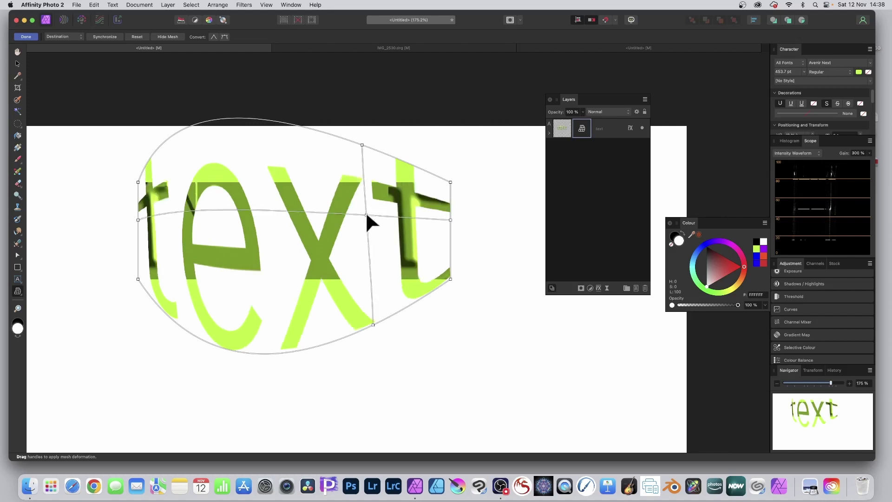
pyautogui.moveTo(366, 215); pyautogui.dragTo(285, 253)
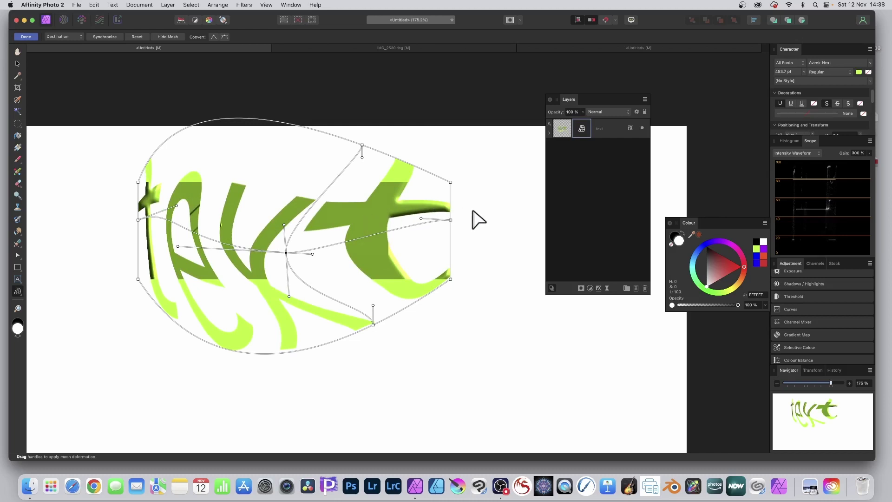
pyautogui.click(26, 36)
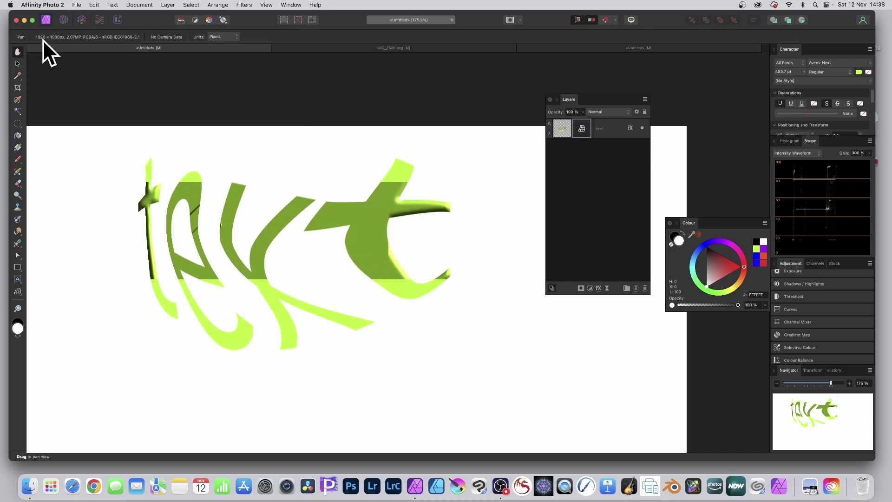
# - Move the Mesh Warp filter out of the text layer to sit directly above it
pyautogui.click(550, 133)
pyautogui.click(582, 175)
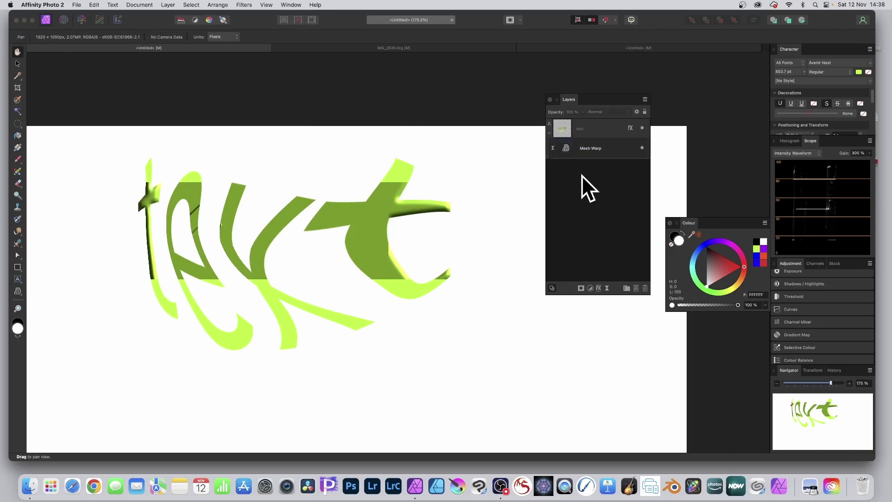
pyautogui.click(587, 146)
pyautogui.doubleClick(567, 147)
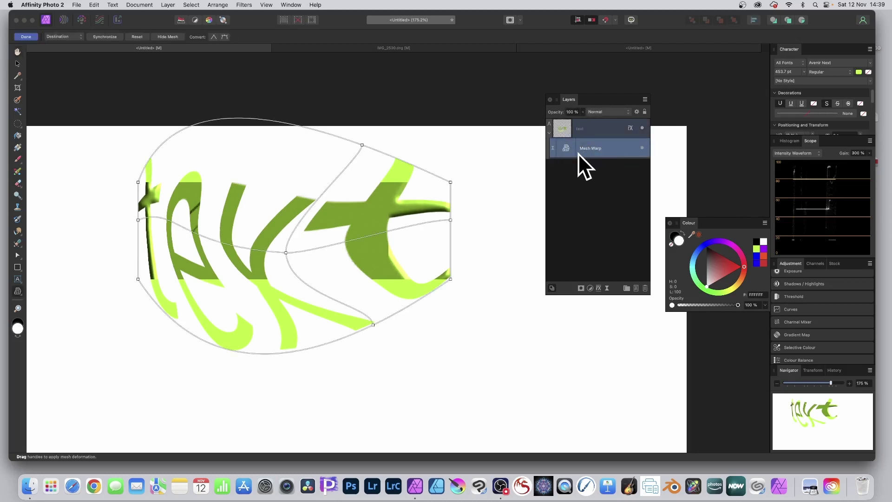
pyautogui.click(574, 180)
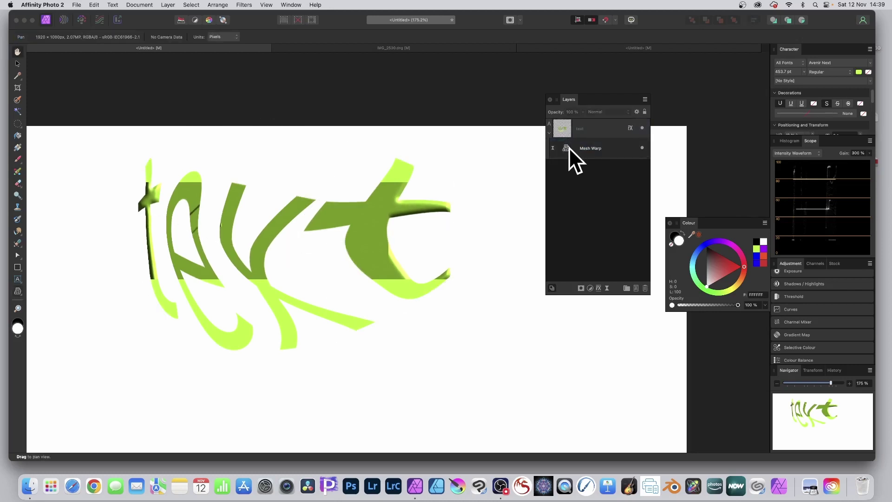
pyautogui.moveTo(567, 148); pyautogui.dragTo(568, 122)
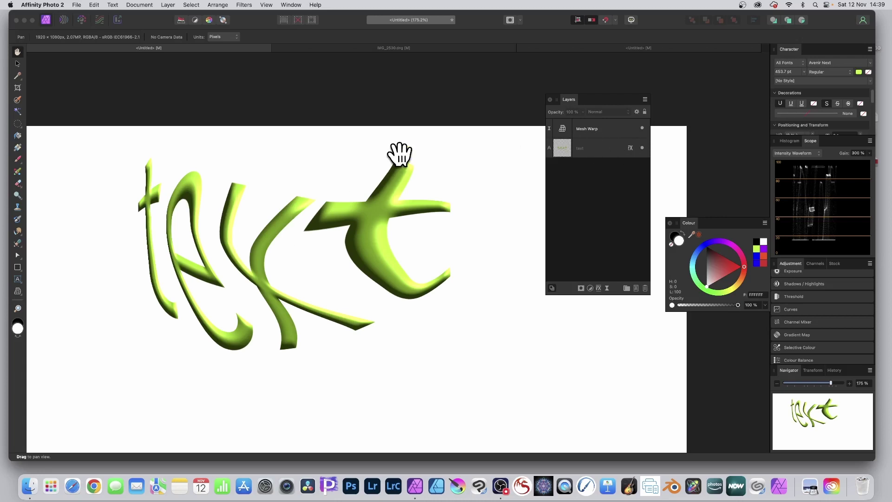
# - Group the Mesh Warp and text layers into one expanded Group
pyautogui.click(595, 129)
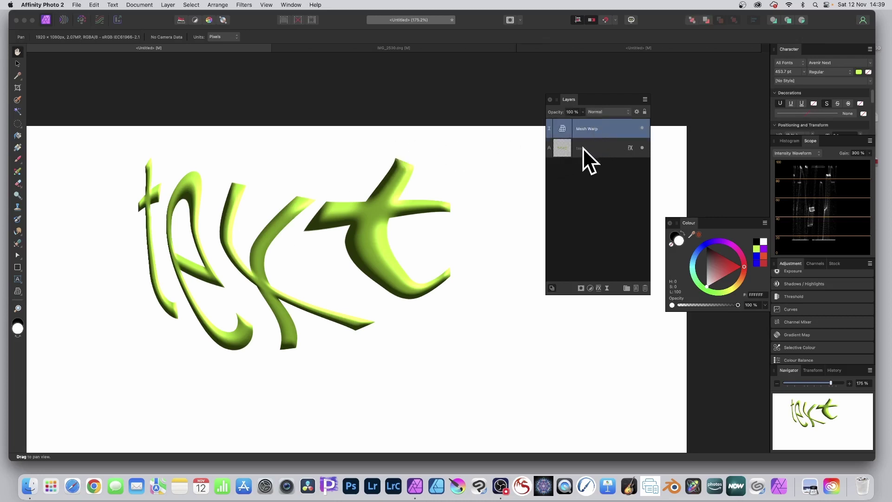
pyautogui.keyDown('shift'); pyautogui.click(582, 148); pyautogui.keyUp('shift')
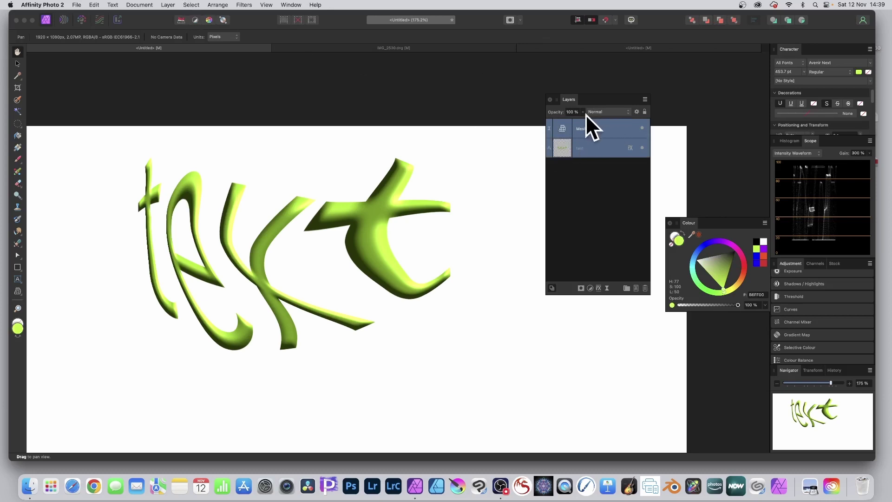
pyautogui.click(168, 5)
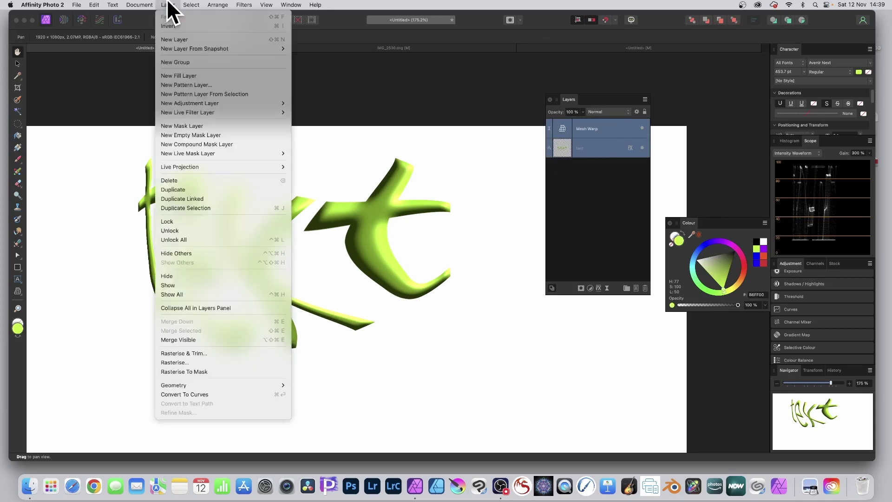
pyautogui.moveTo(191, 5)
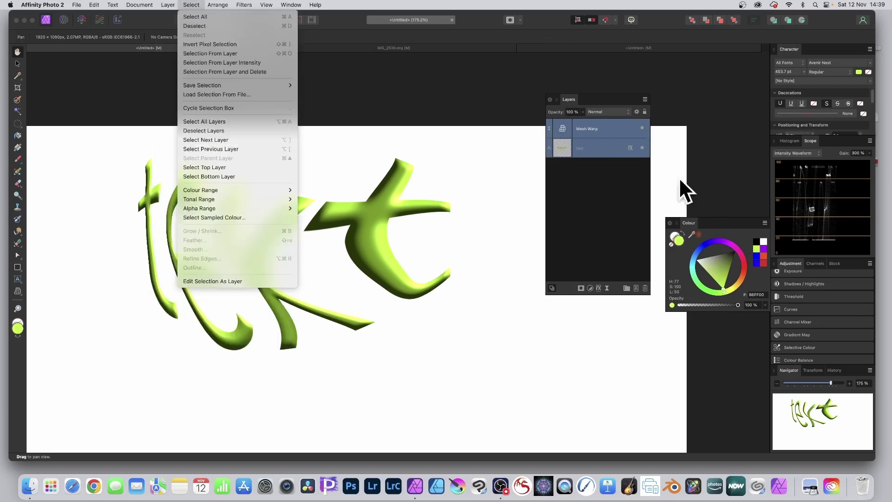
pyautogui.click(601, 127)
pyautogui.rightClick(601, 127)
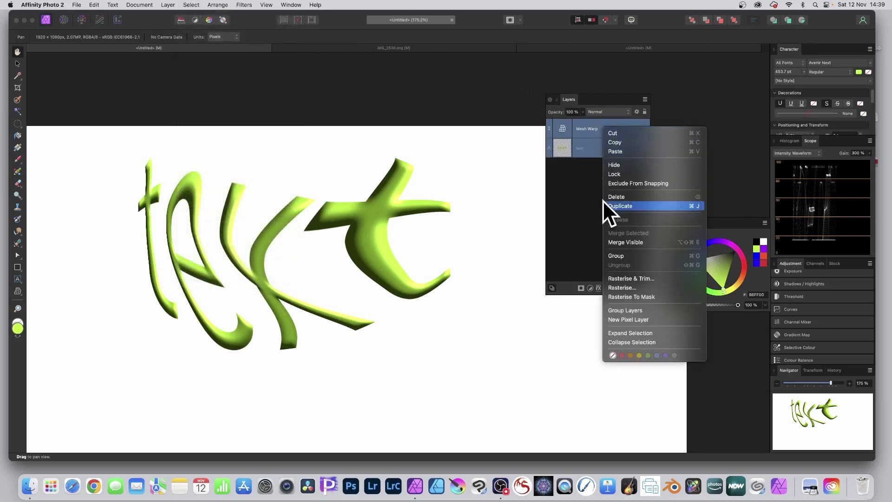
pyautogui.click(684, 255)
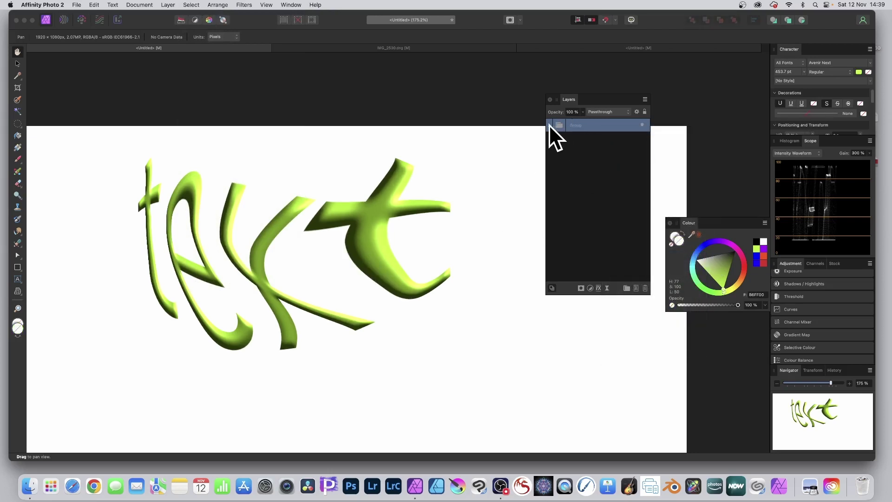
pyautogui.click(549, 124)
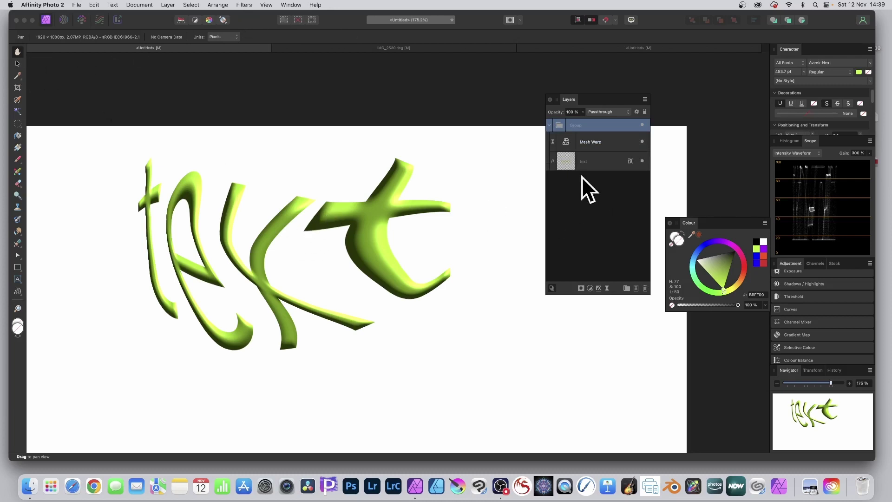
# - Replace the word in the grouped text layer with 'type'
pyautogui.click(589, 162)
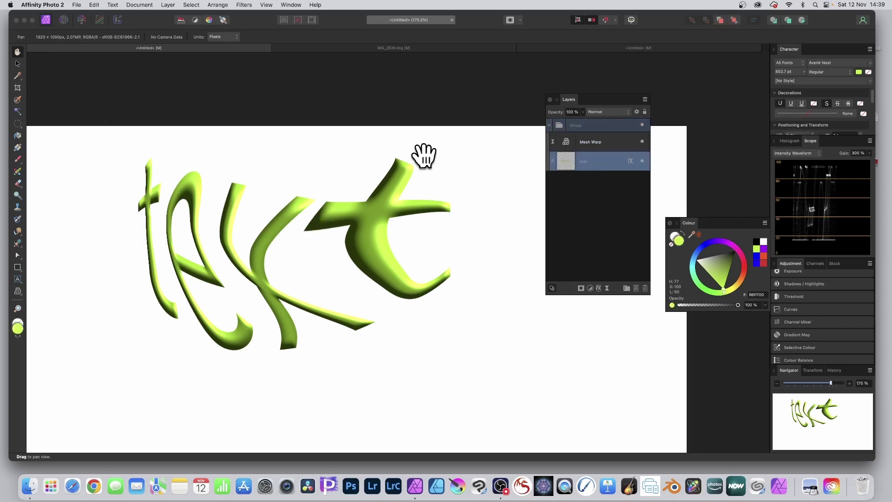
pyautogui.click(18, 279)
pyautogui.moveTo(157, 247); pyautogui.dragTo(476, 247)
pyautogui.write('type')
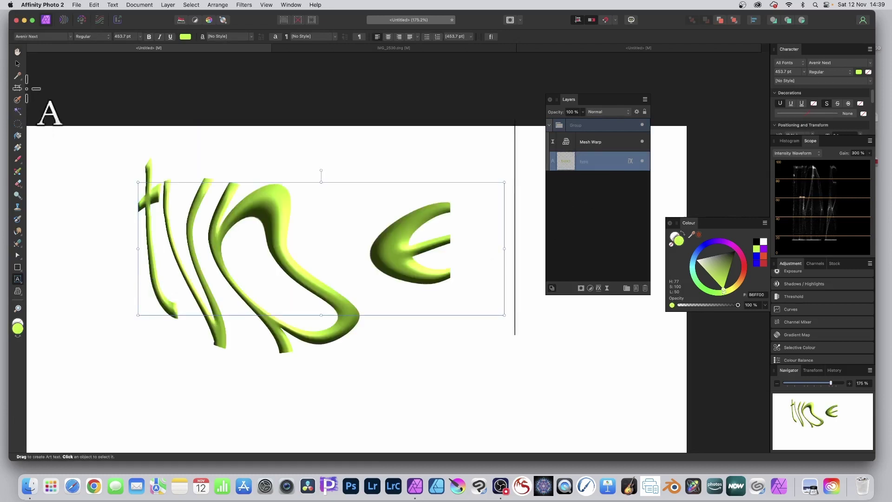
pyautogui.press('Escape')
# - Shift the 'type' text left and up under the fixed Mesh Warp to reshape its letters
pyautogui.click(18, 63)
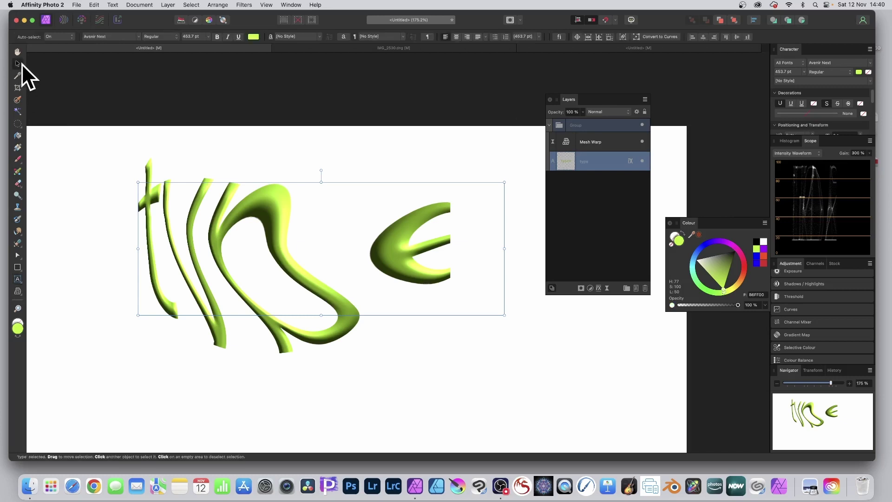
pyautogui.moveTo(394, 230)
pyautogui.mouseDown()
pyautogui.moveTo(389, 221)
pyautogui.moveTo(440, 249)
pyautogui.moveTo(409, 226)
pyautogui.mouseUp()
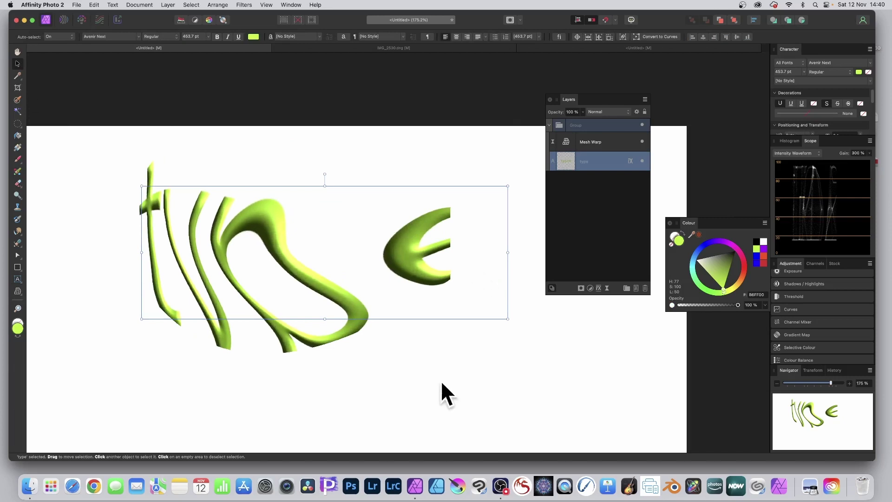
pyautogui.click(450, 370)
pyautogui.click(411, 247)
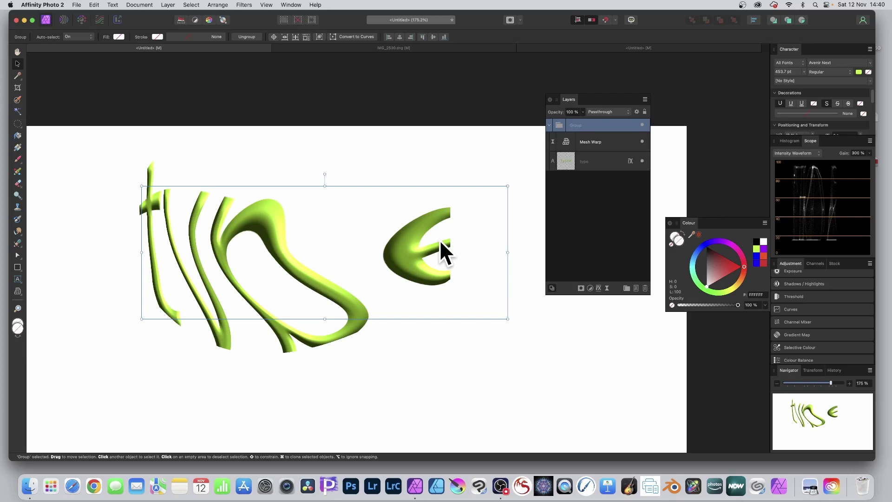
pyautogui.click(586, 159)
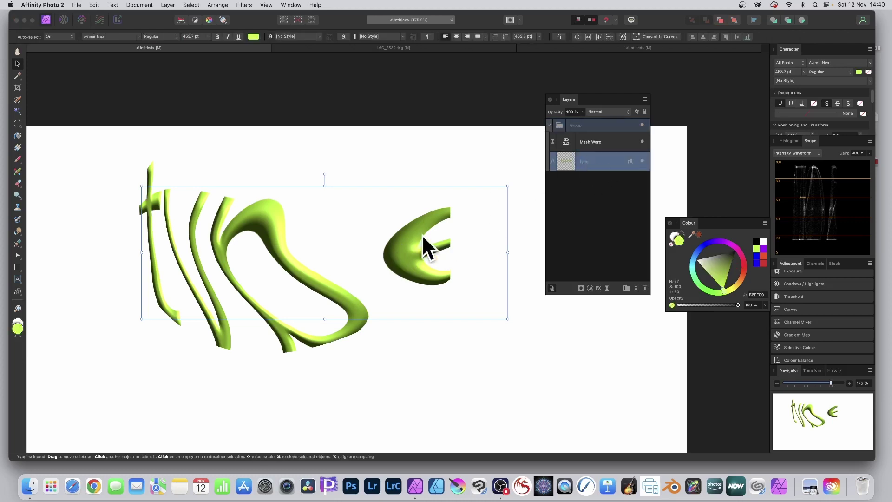
pyautogui.moveTo(422, 236); pyautogui.dragTo(406, 226)
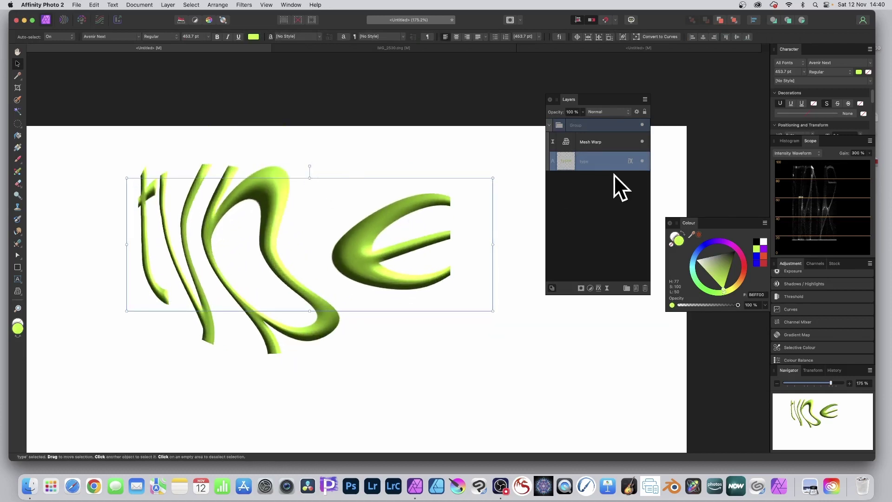